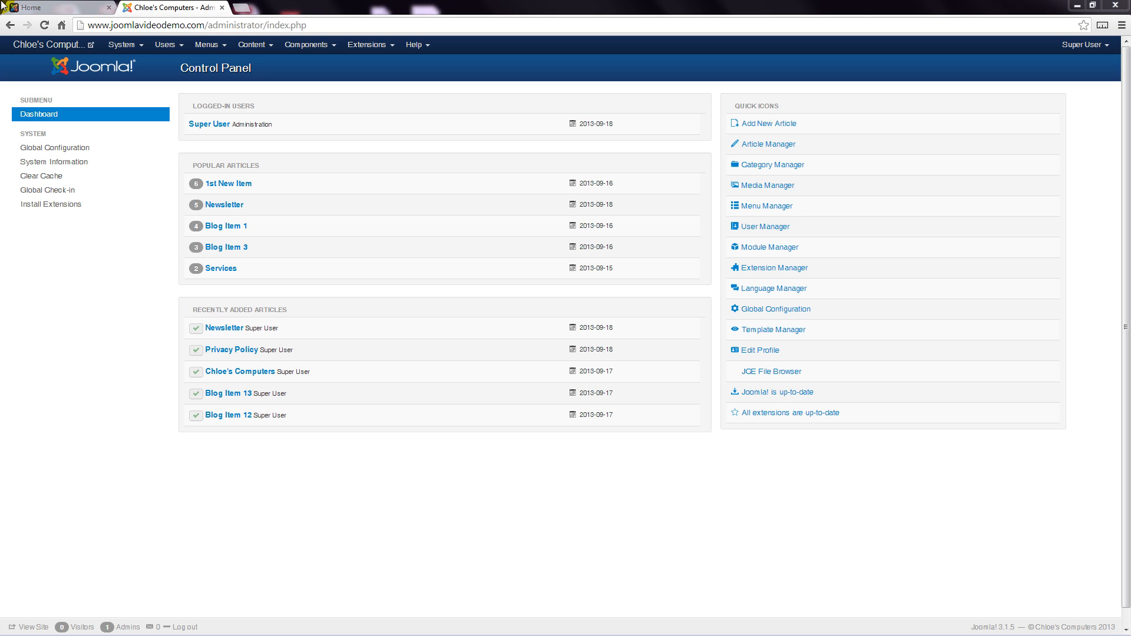
Create a new contacts category titled "Contacts" and save and close it
click(309, 45)
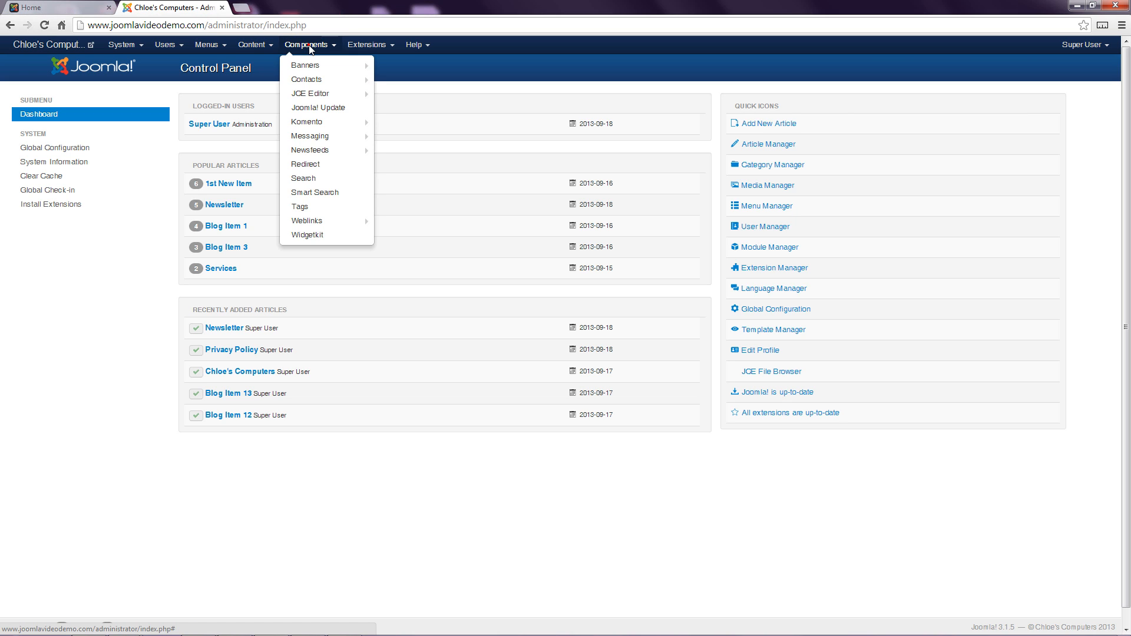
mouse_move(320, 81)
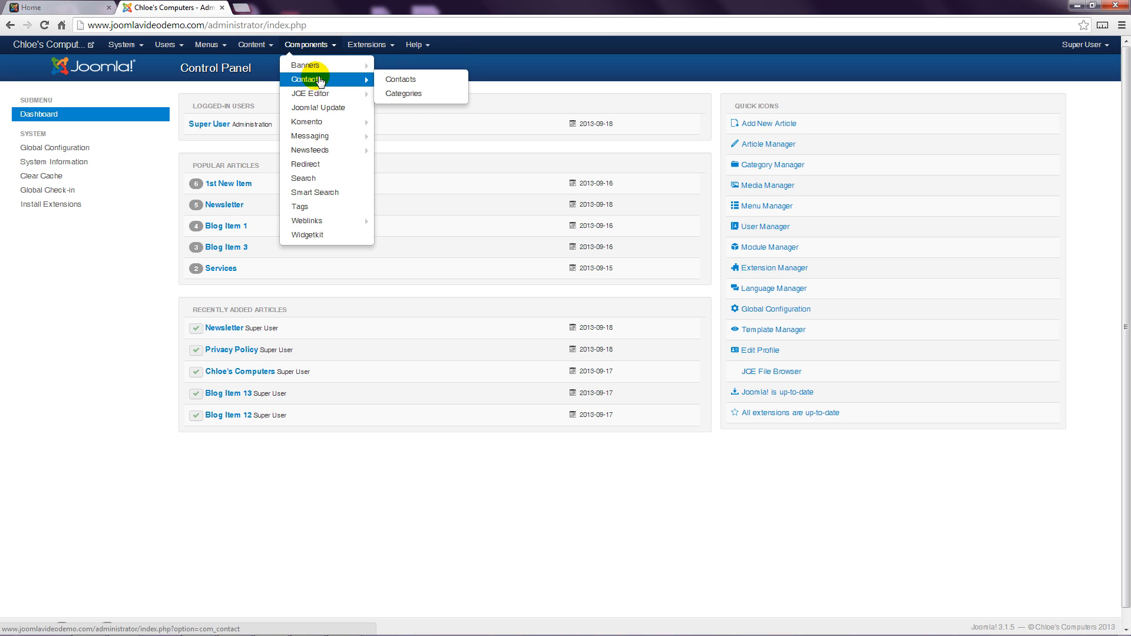
click(400, 96)
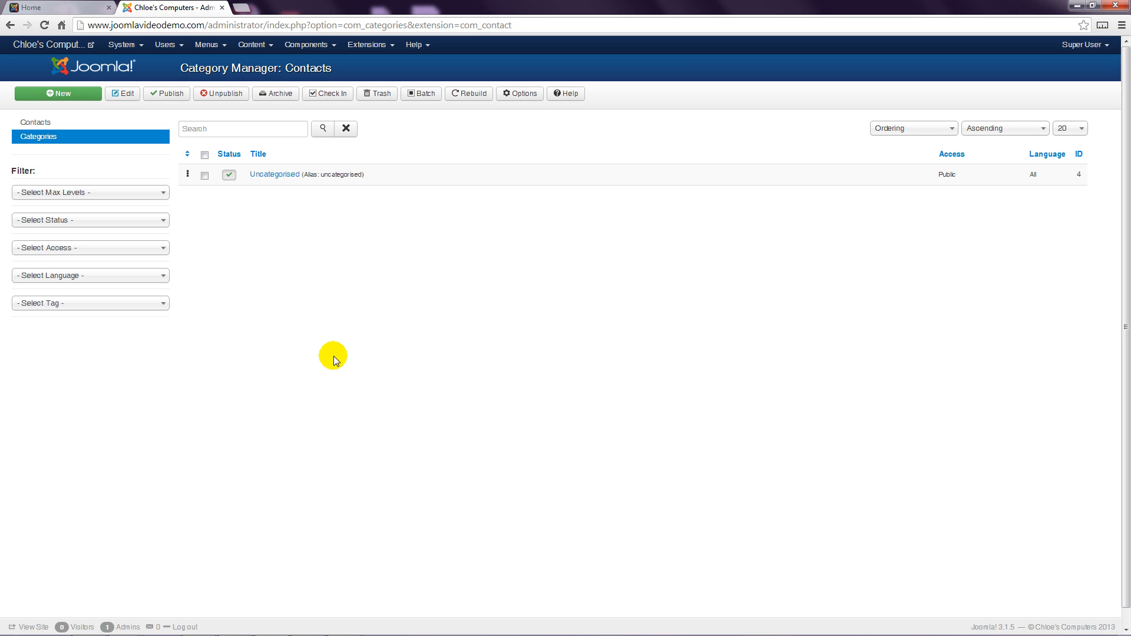
click(97, 94)
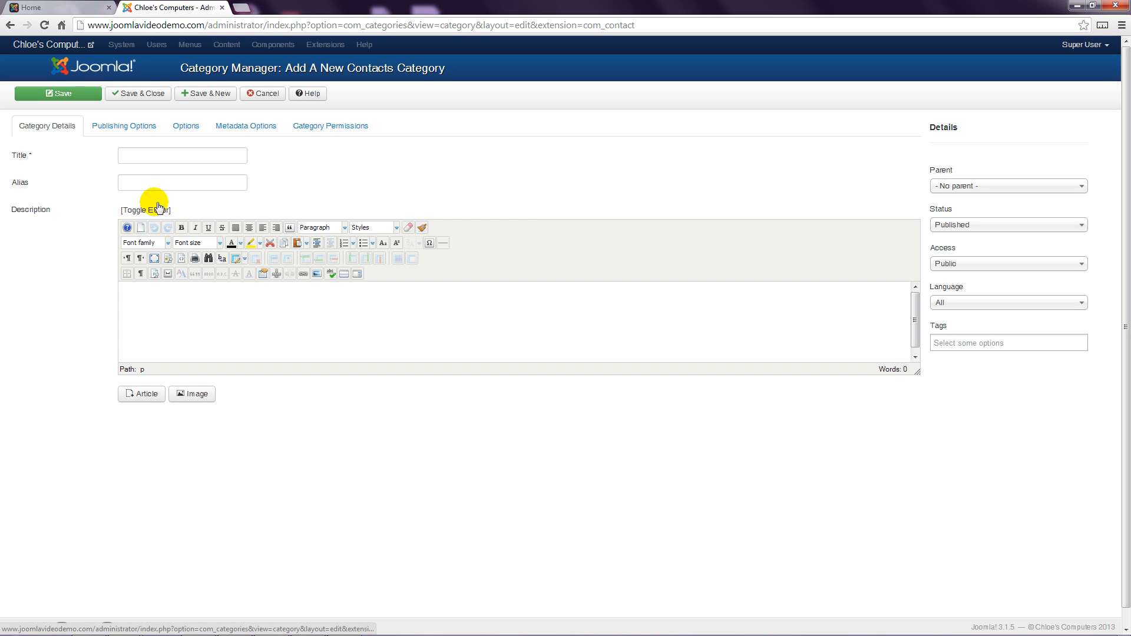
click(126, 154)
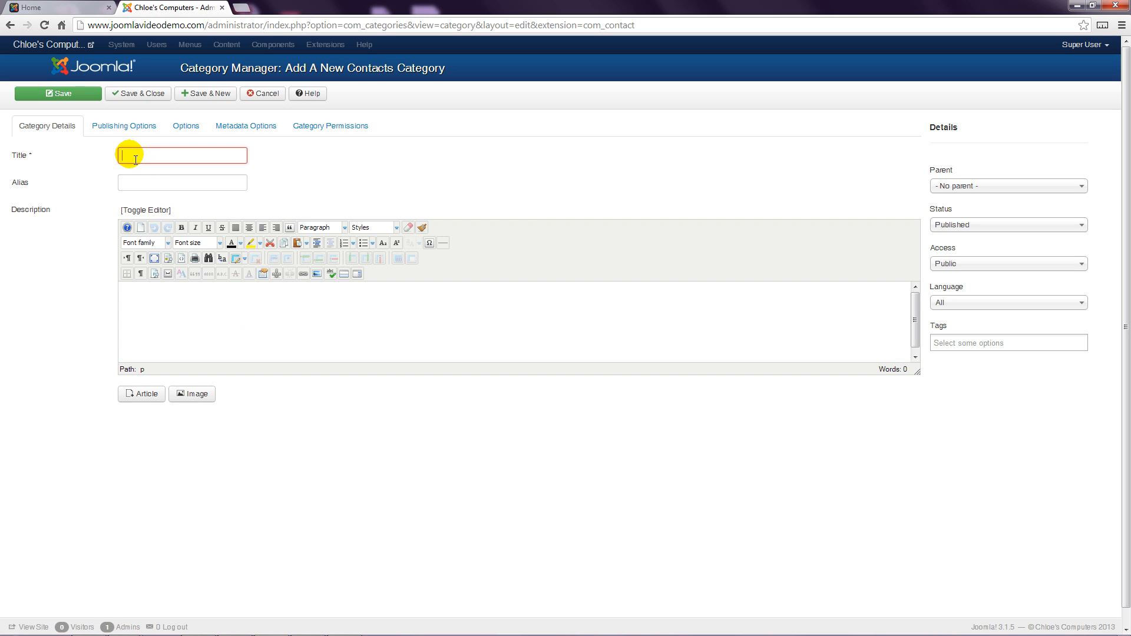
text(Contacts)
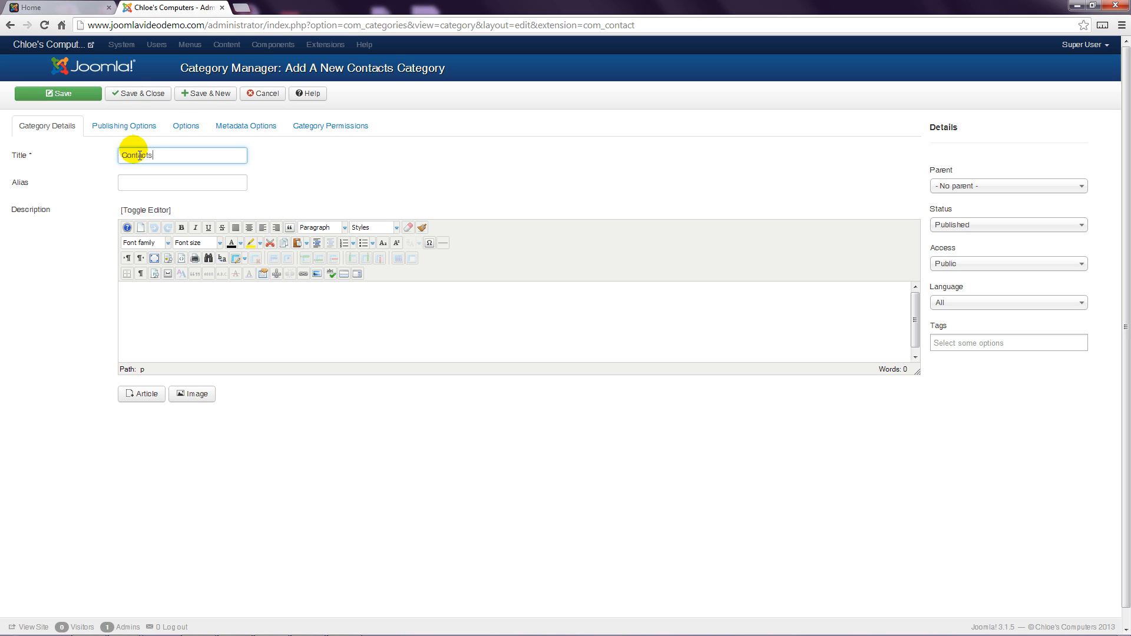
click(141, 94)
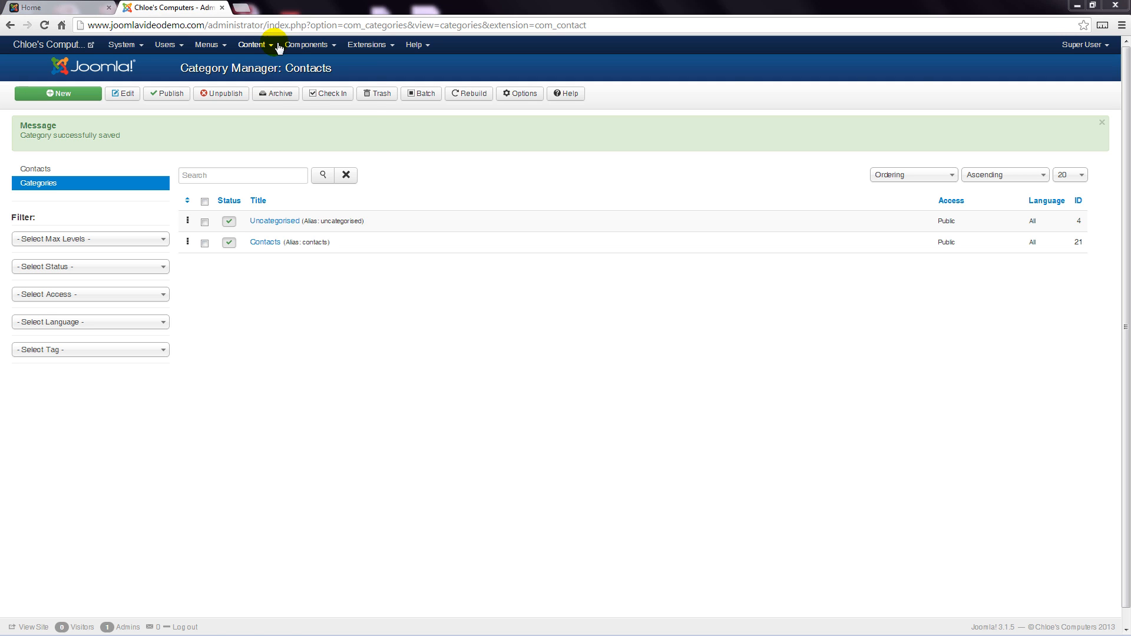
Start a new contact named "Chloe's Computers" and assign it to the Contacts category
click(306, 45)
mouse_move(311, 81)
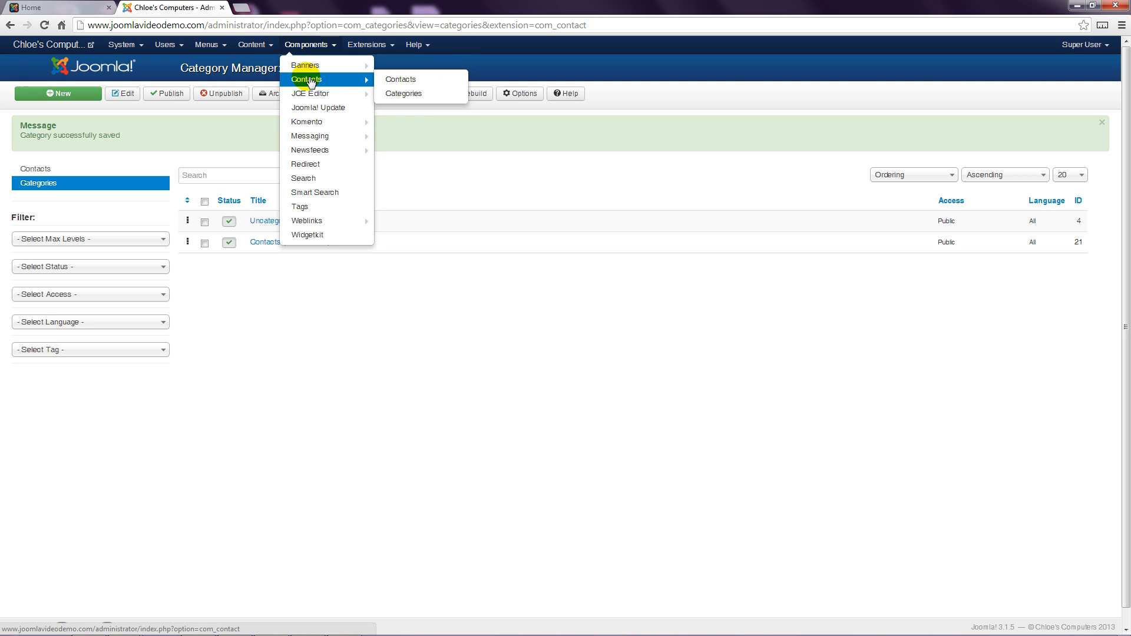
click(413, 86)
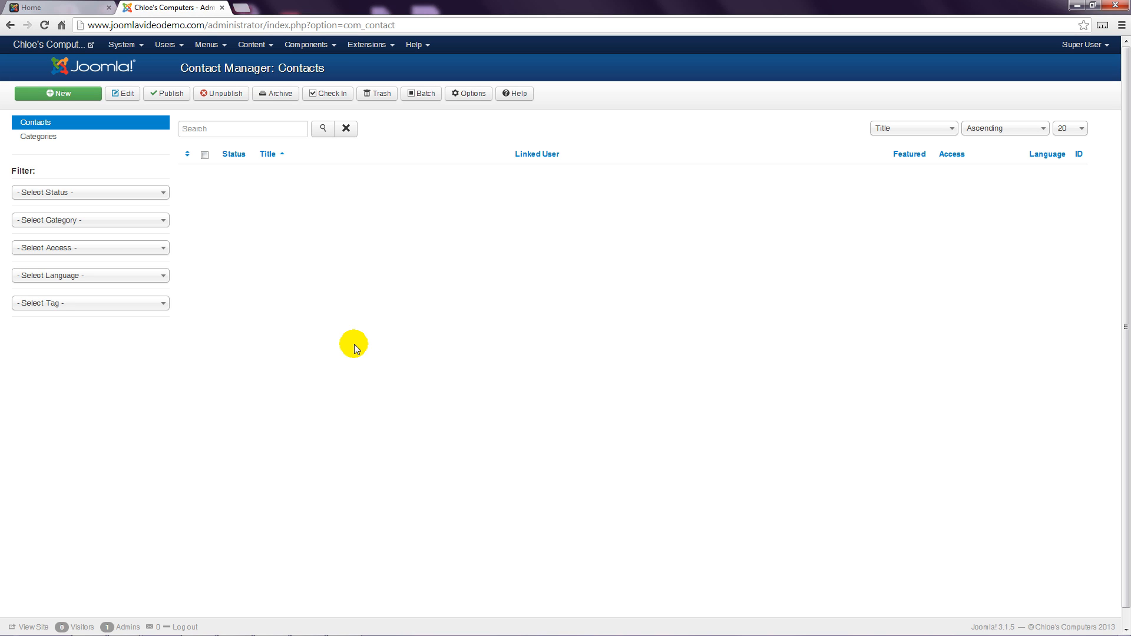
click(90, 100)
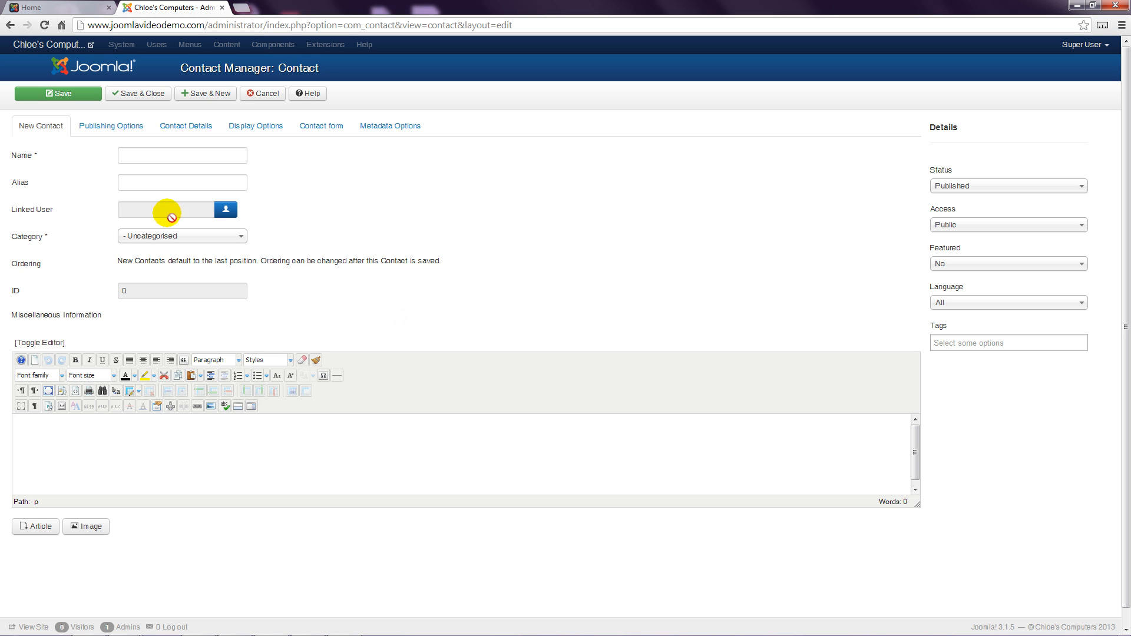
click(125, 156)
text(Ch)
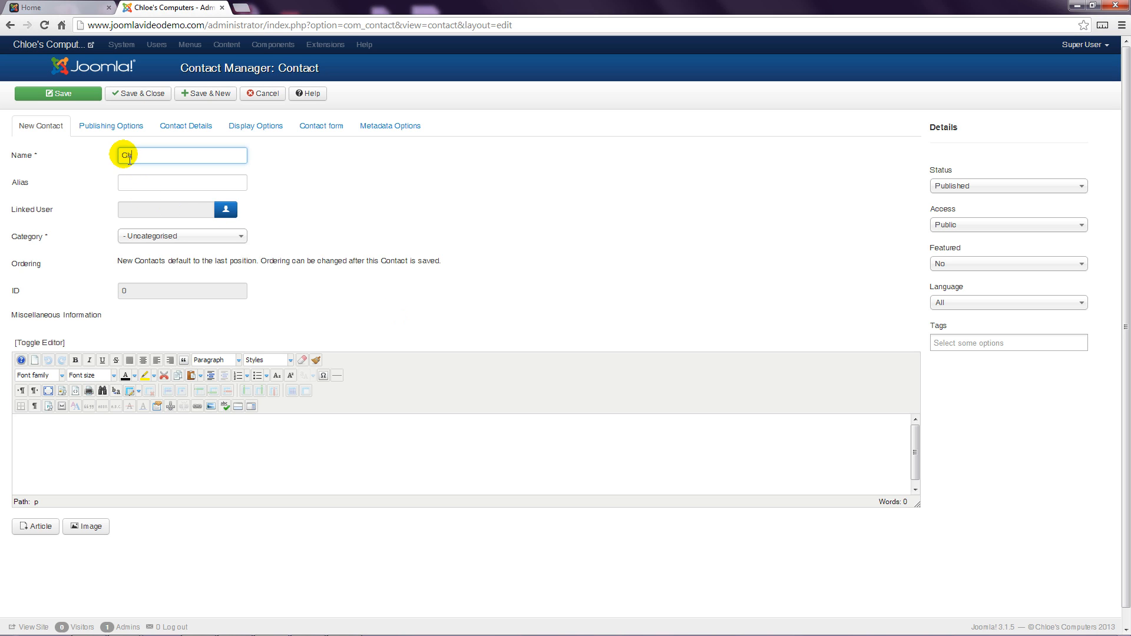
text(loe's Computers)
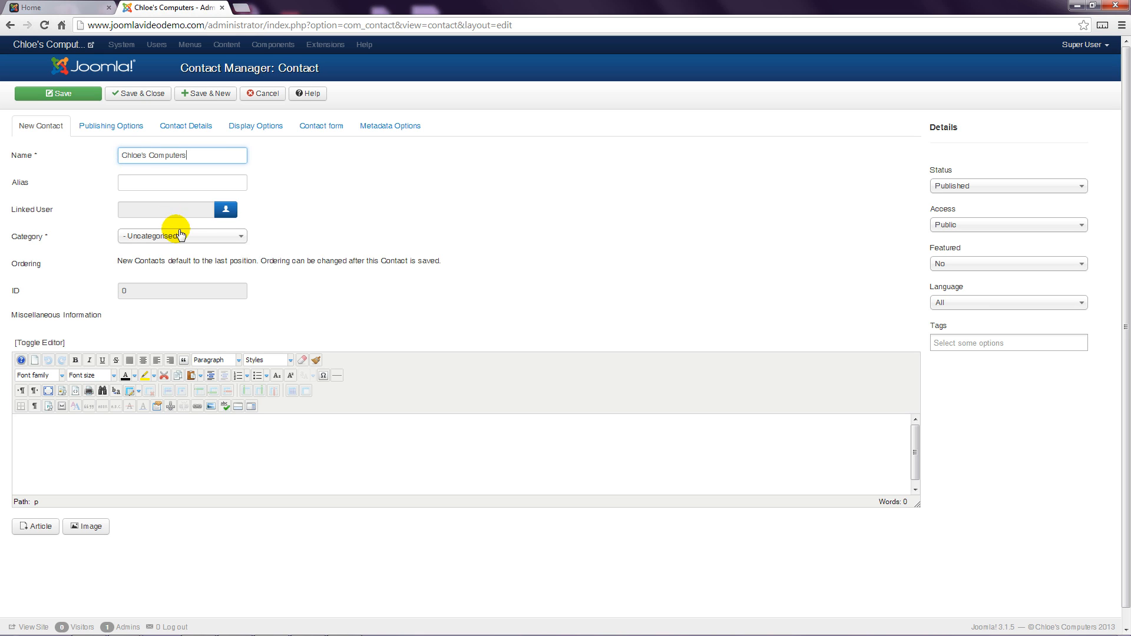
click(180, 239)
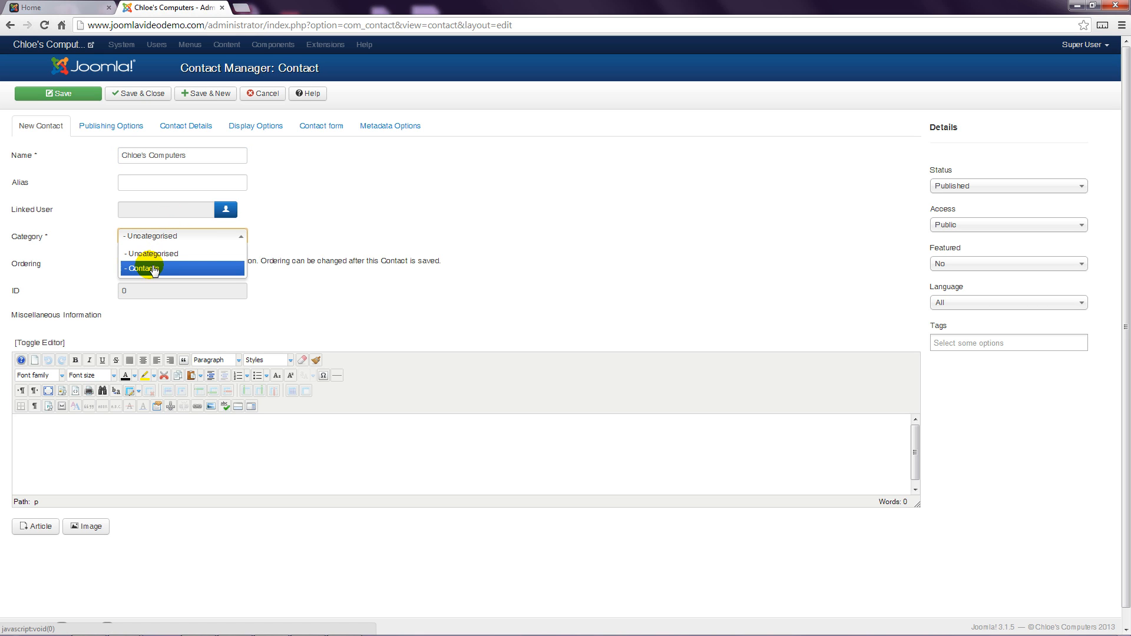
click(151, 268)
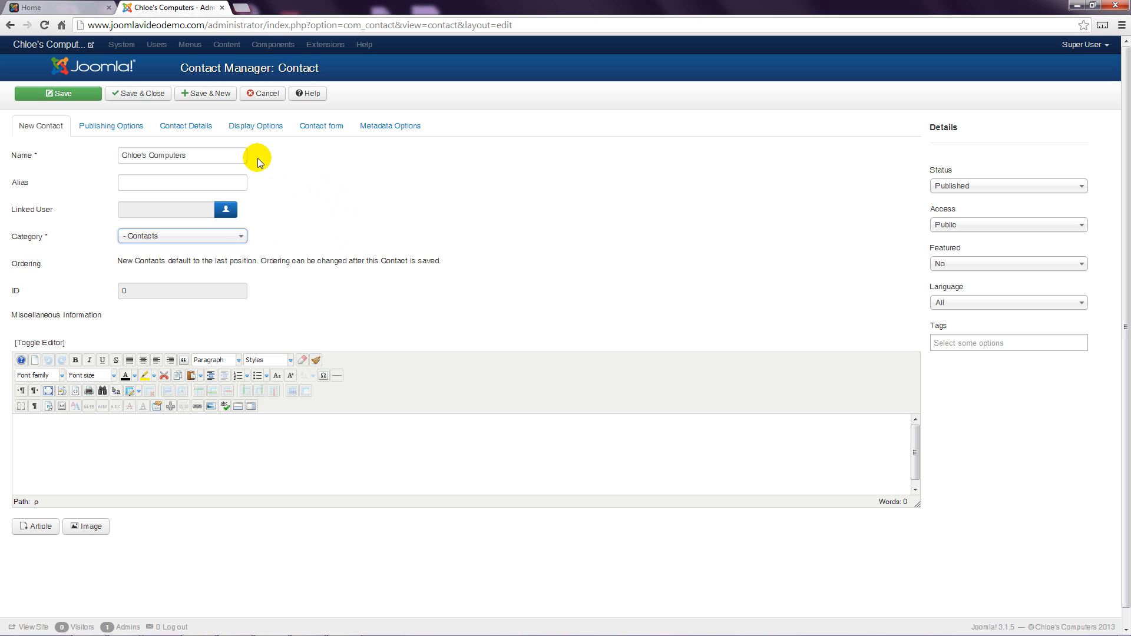
Enter the business e-mail address in the new contact's details
click(204, 130)
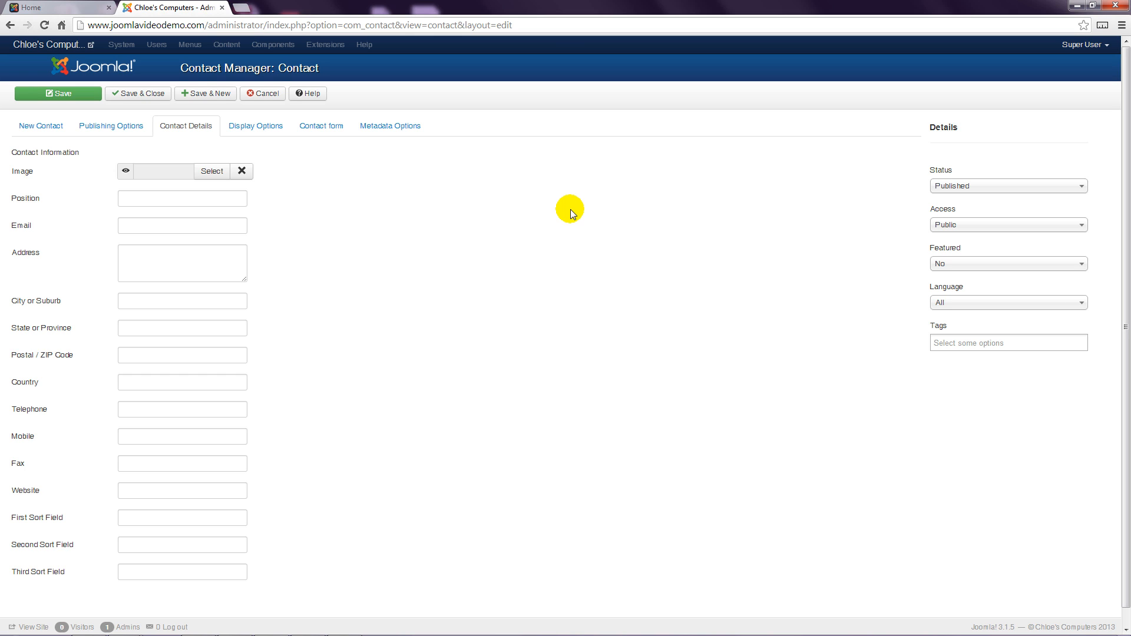
click(138, 232)
text(info)
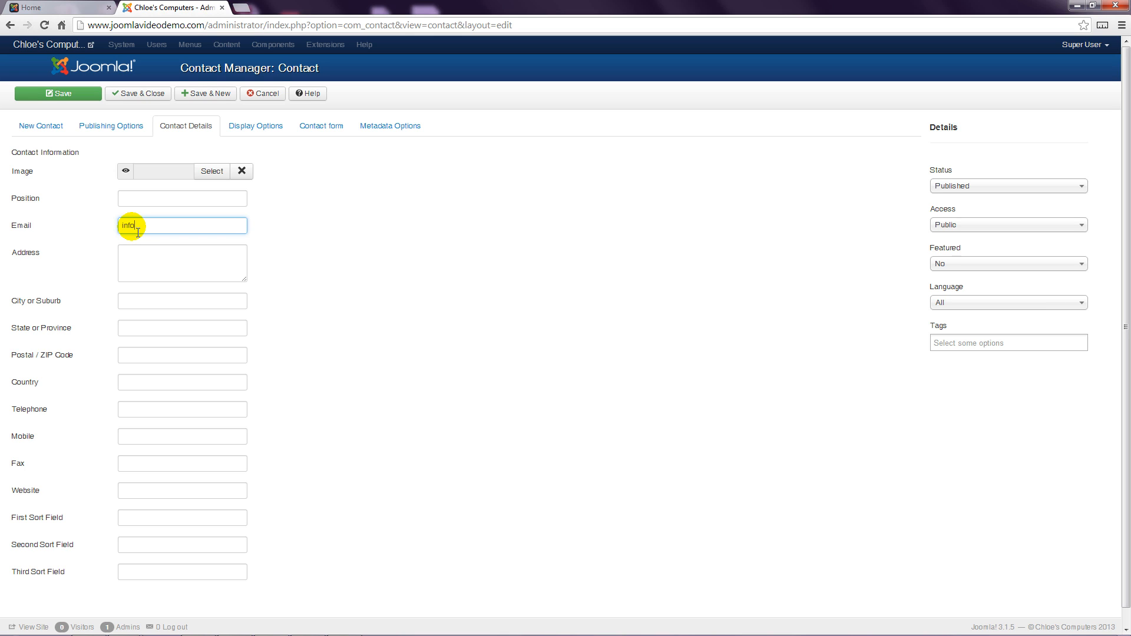
text(@chloescomputers.domain)
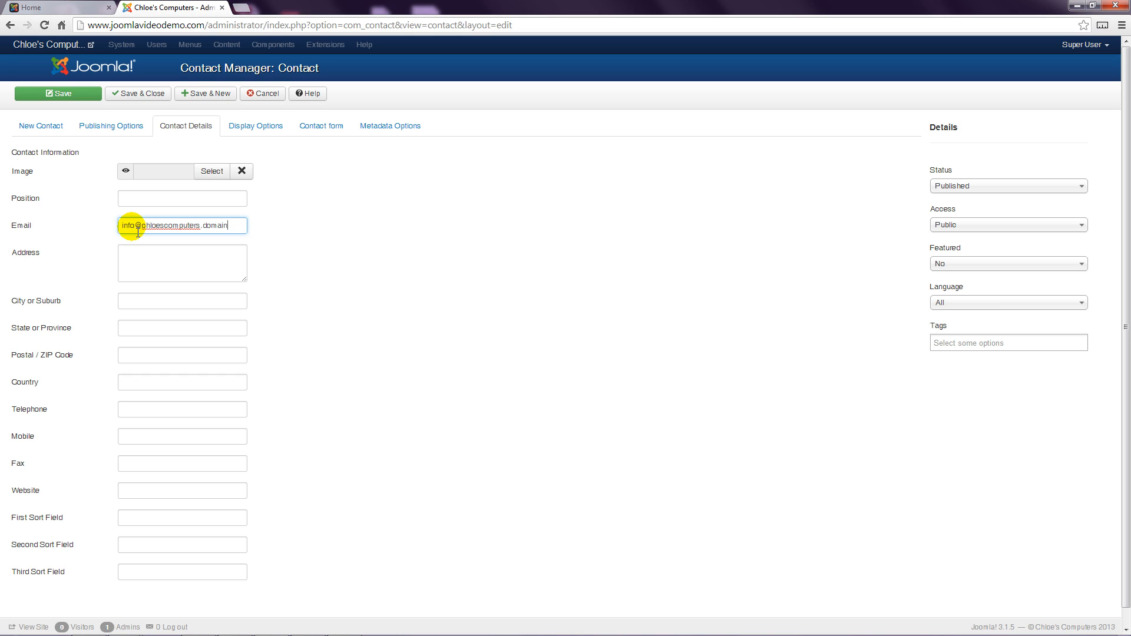
Fill in the contact's street address, city, state, postal code and country
click(135, 270)
text(123 S)
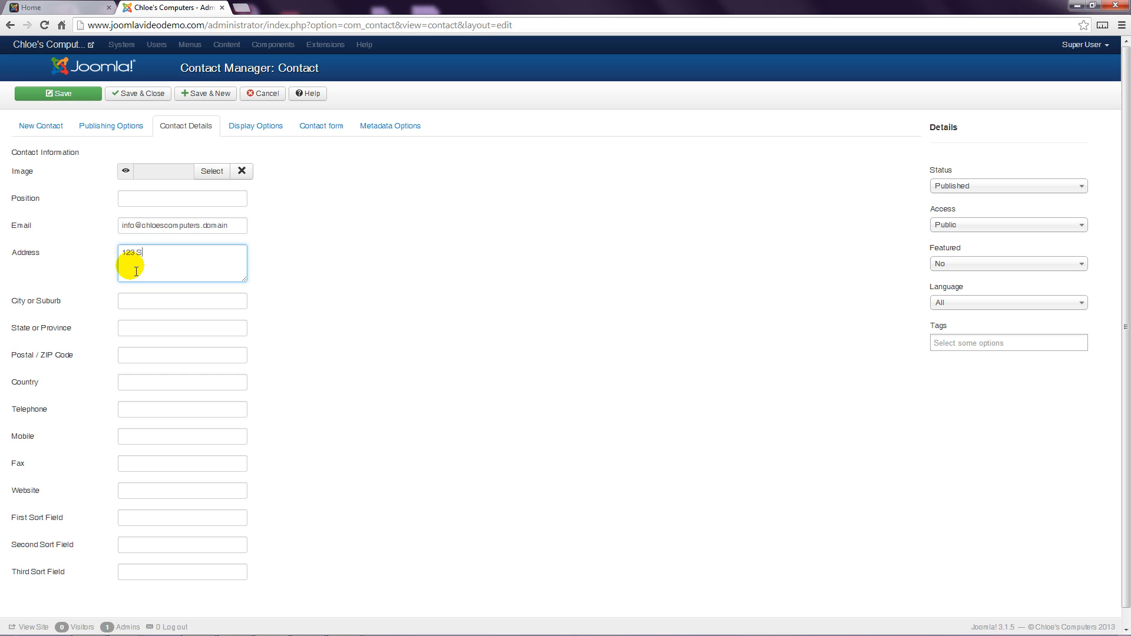
text(ydney Road)
key(Tab)
text(Sydney)
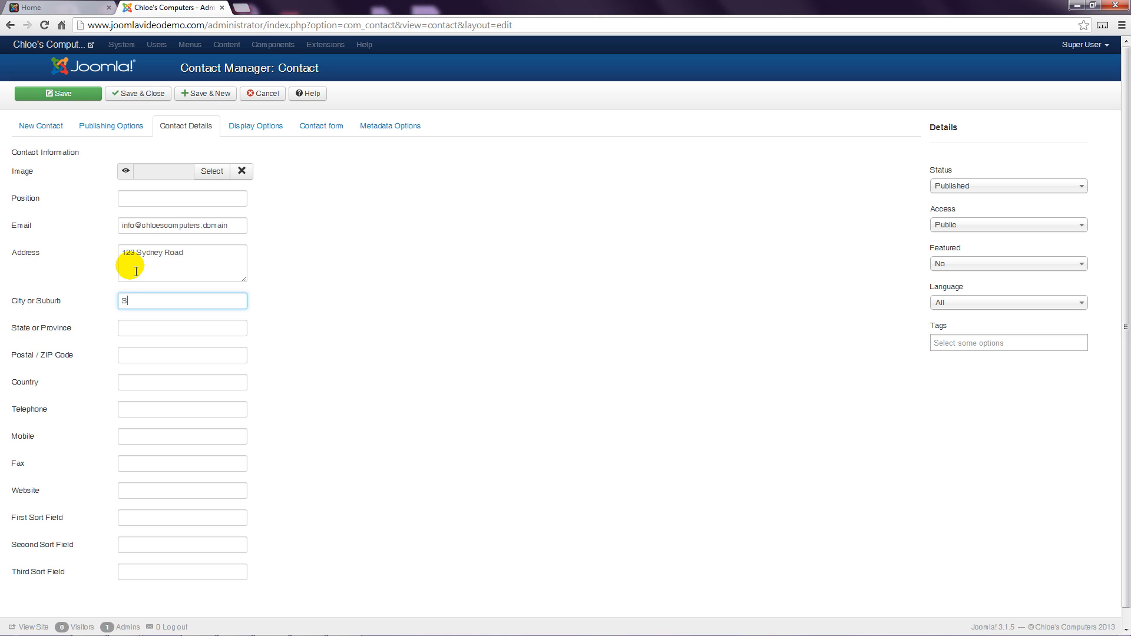
key(Tab)
text(NSW)
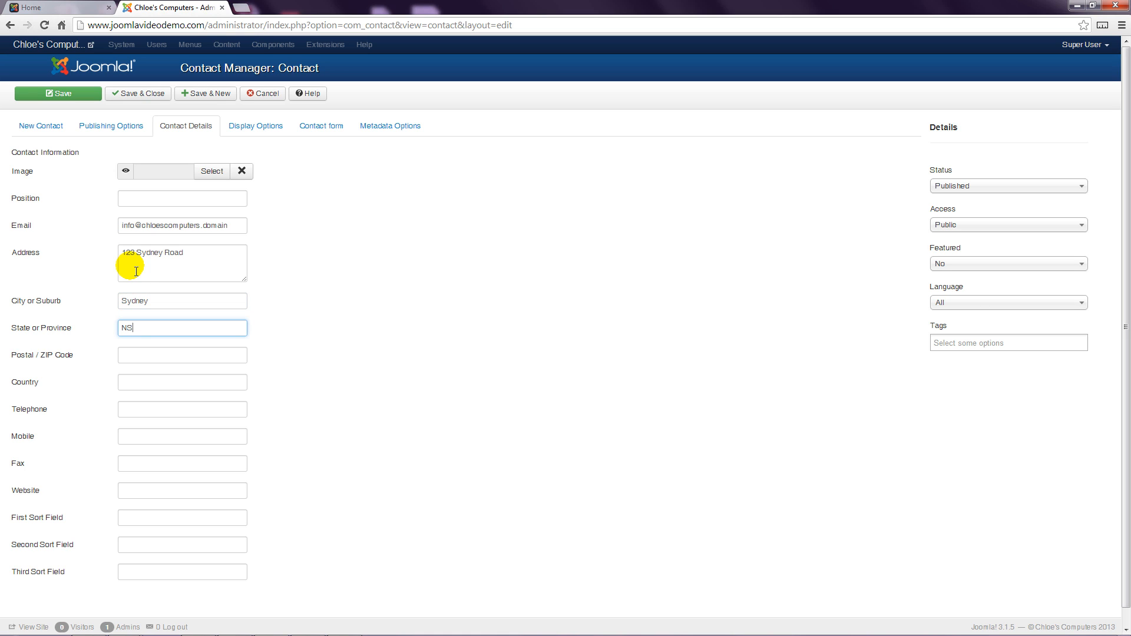
key(Tab)
text(2000)
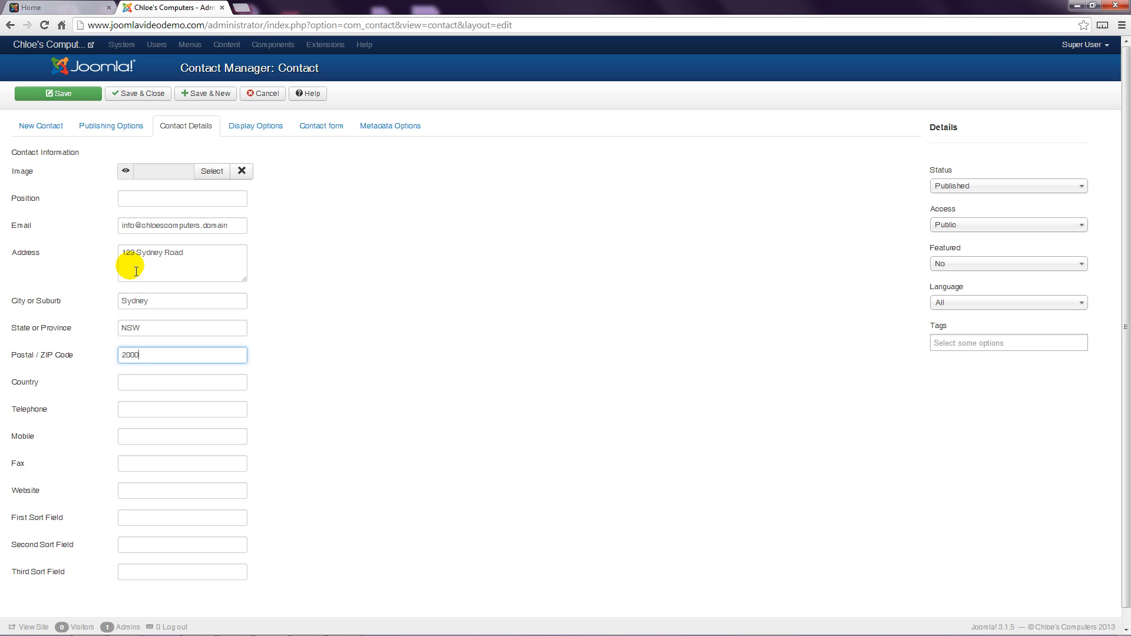
key(Tab)
text(Australia)
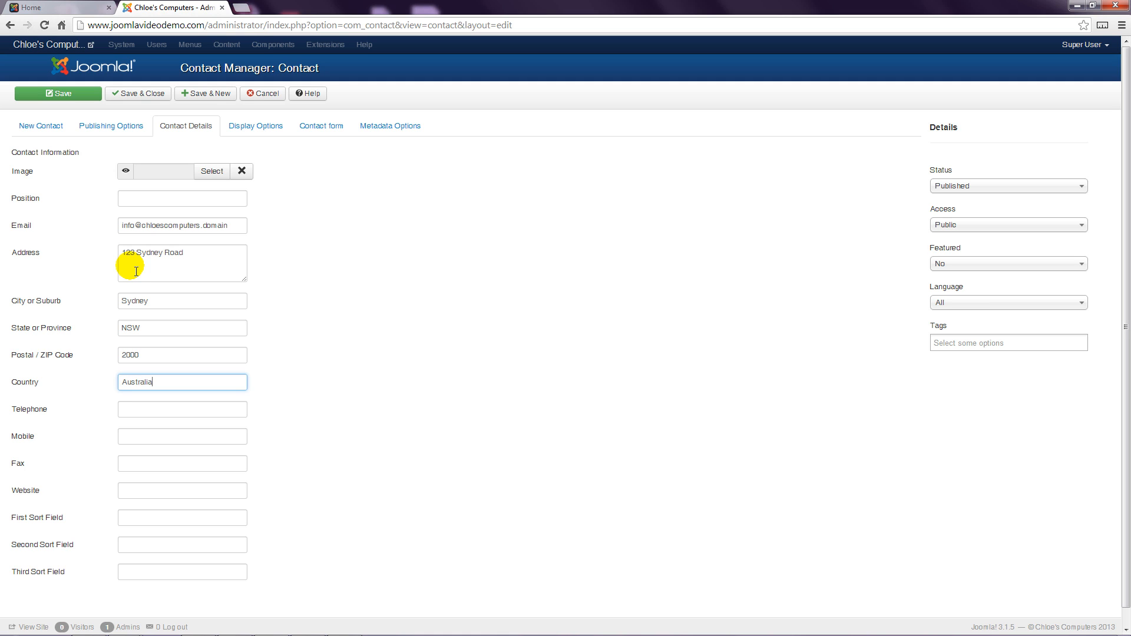
Enter the contact's telephone number, and save and close the contact
key(Tab)
text(999)
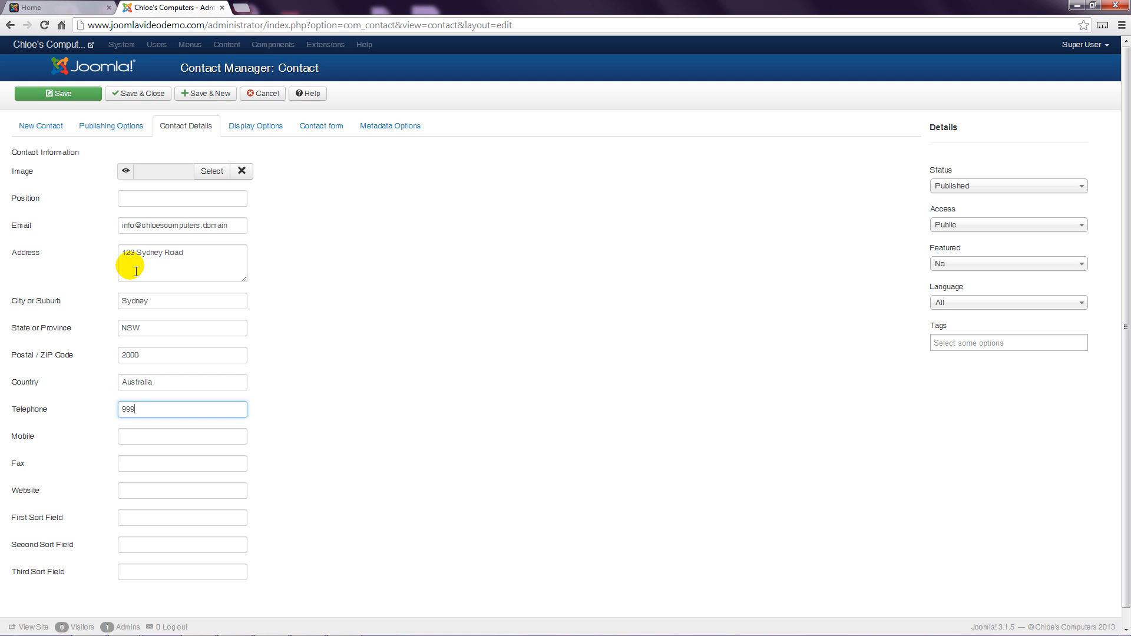
text(9-9999)
click(142, 96)
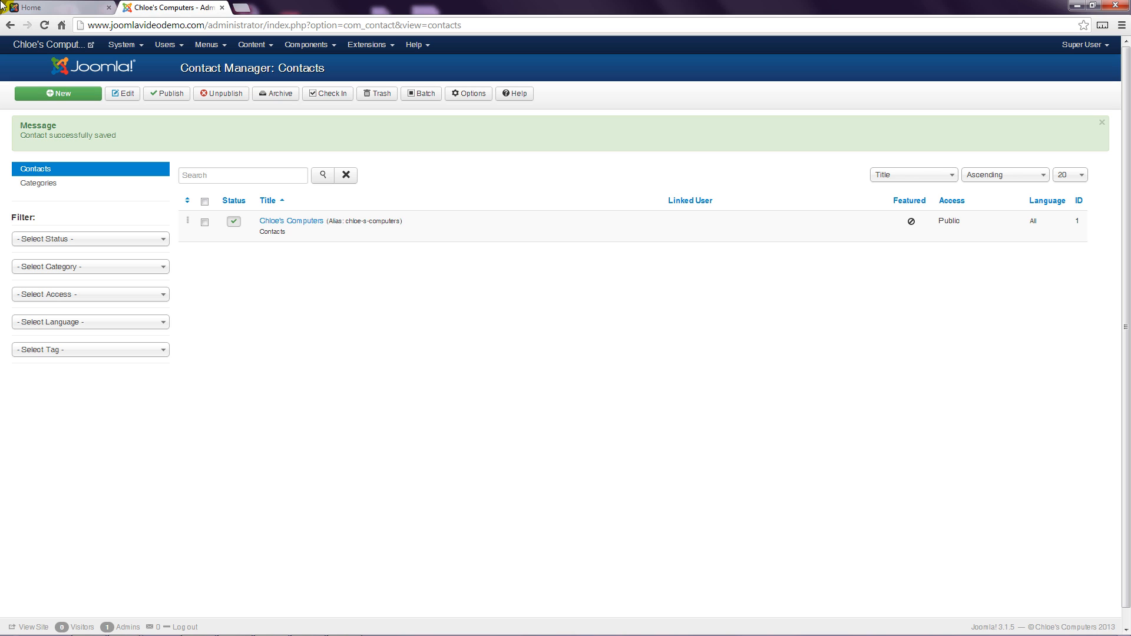
Start a new Main Menu item and set its menu item type to Single Contact
click(207, 45)
mouse_move(232, 73)
mouse_move(238, 92)
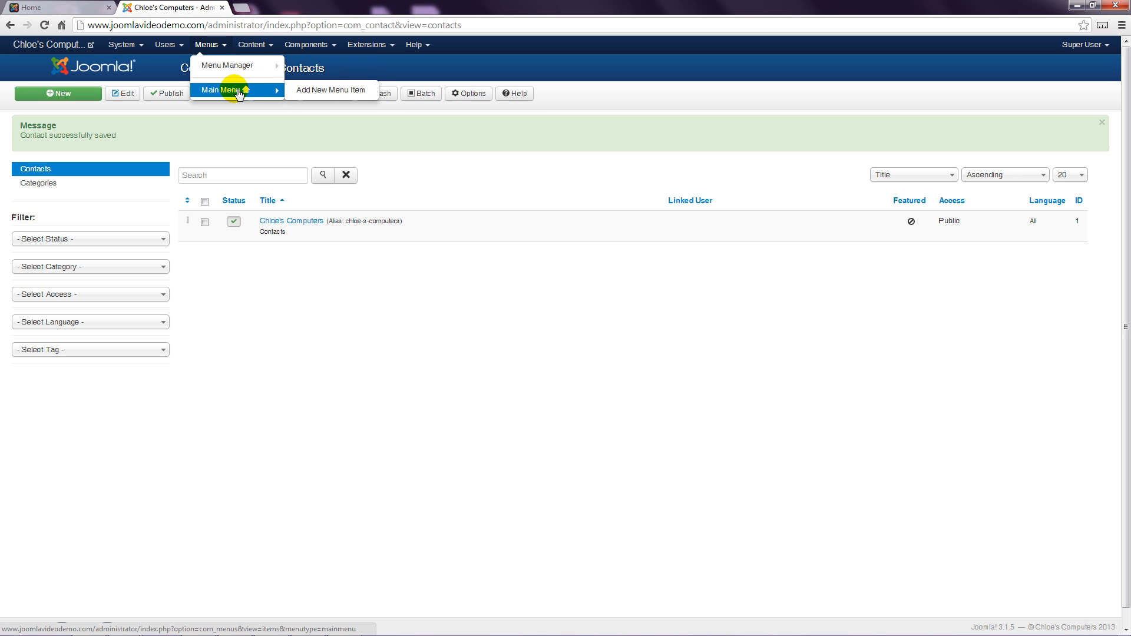
click(316, 90)
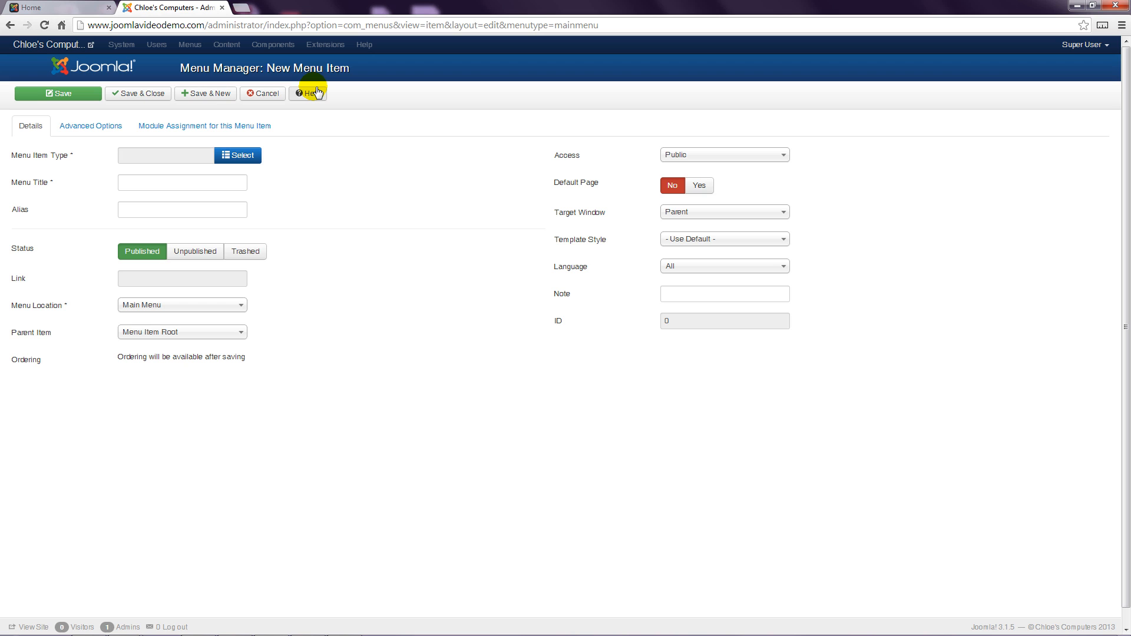
click(248, 159)
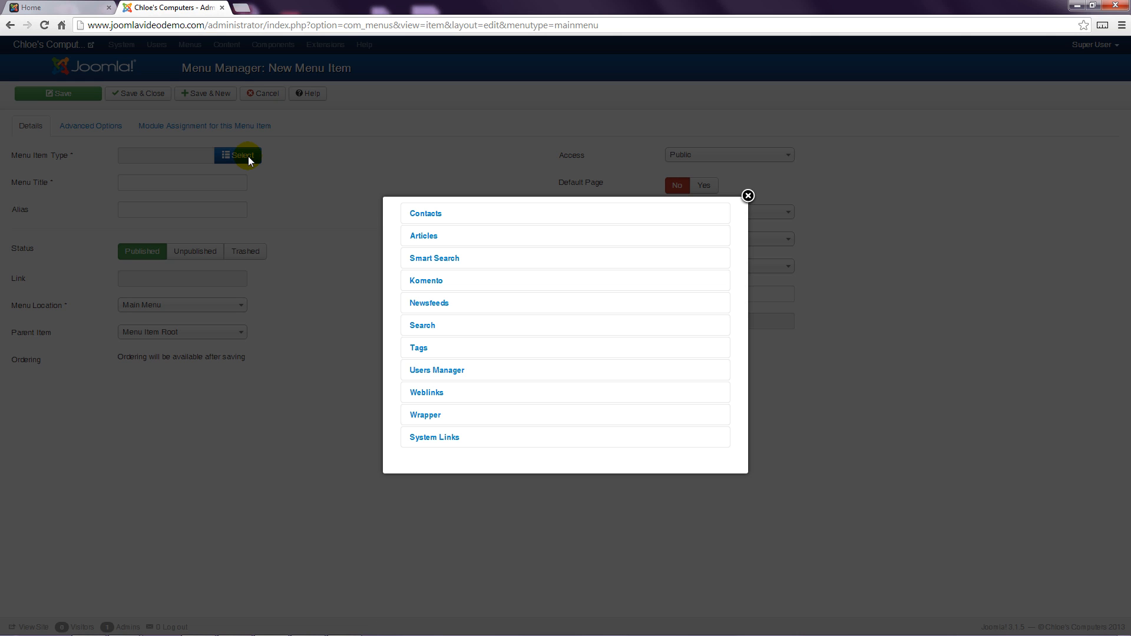
click(438, 215)
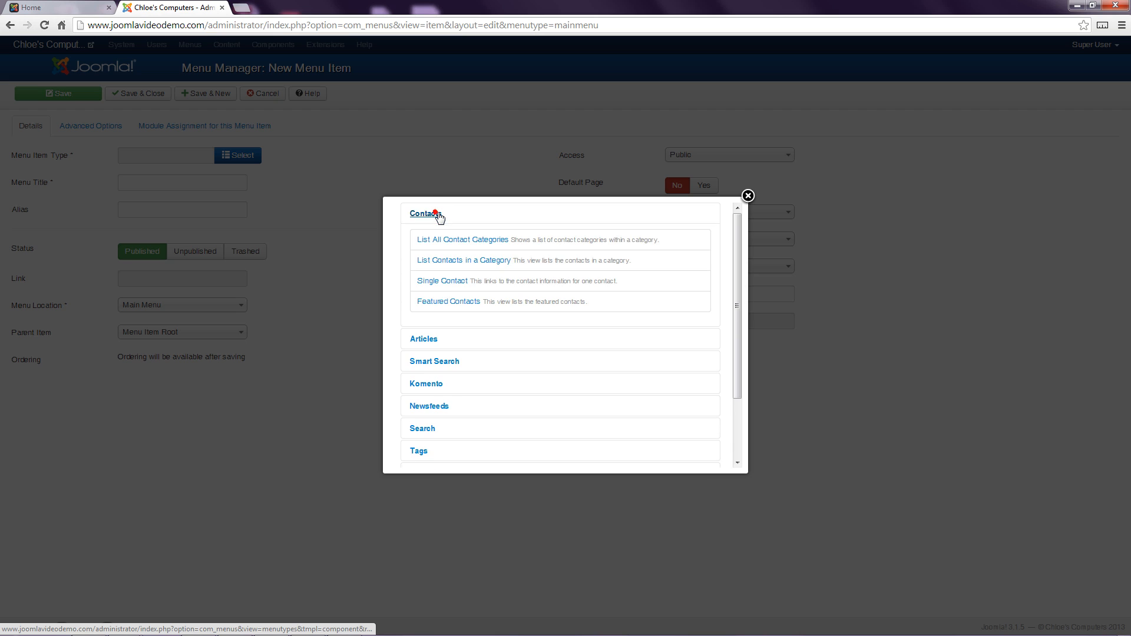
click(523, 286)
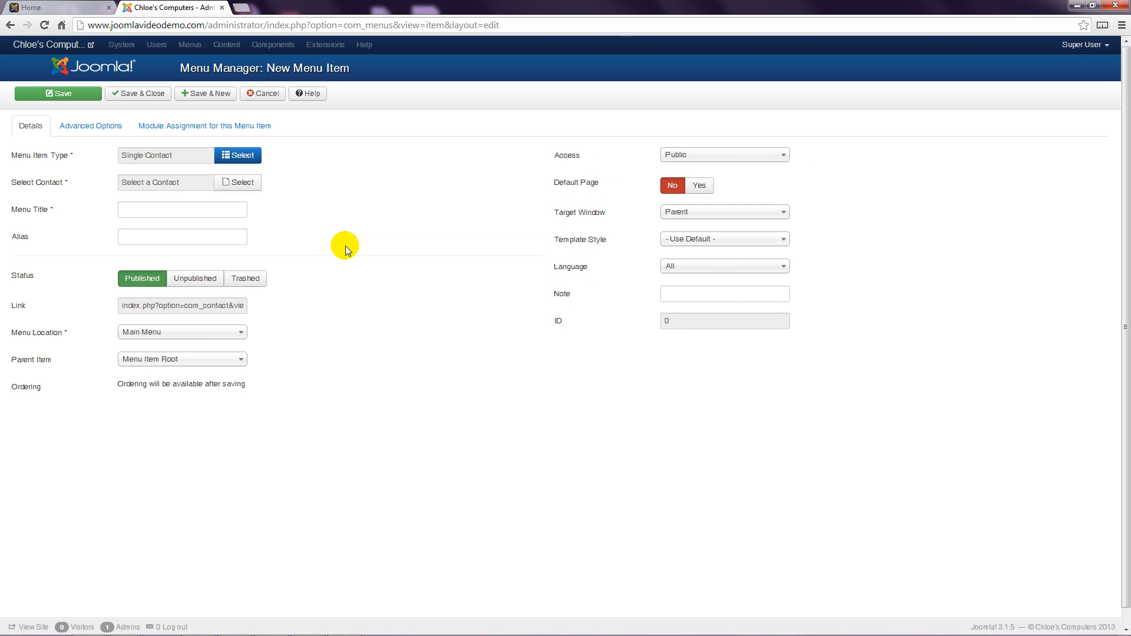
Link the menu item to the Chloe's Computers contact and title it "Contact Us"
click(246, 184)
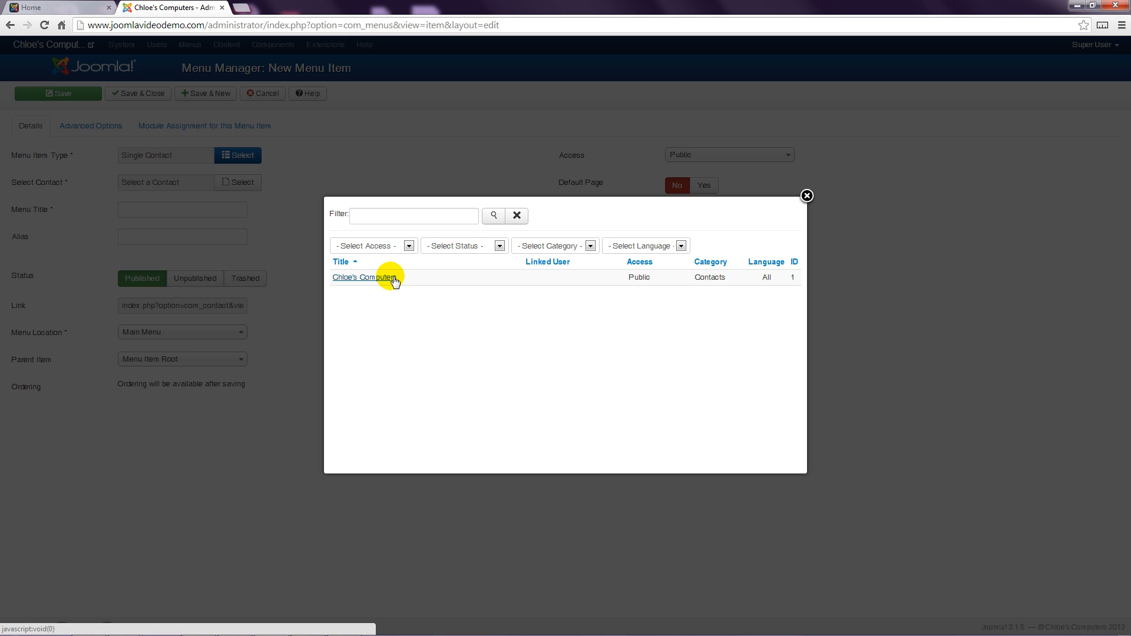
click(364, 277)
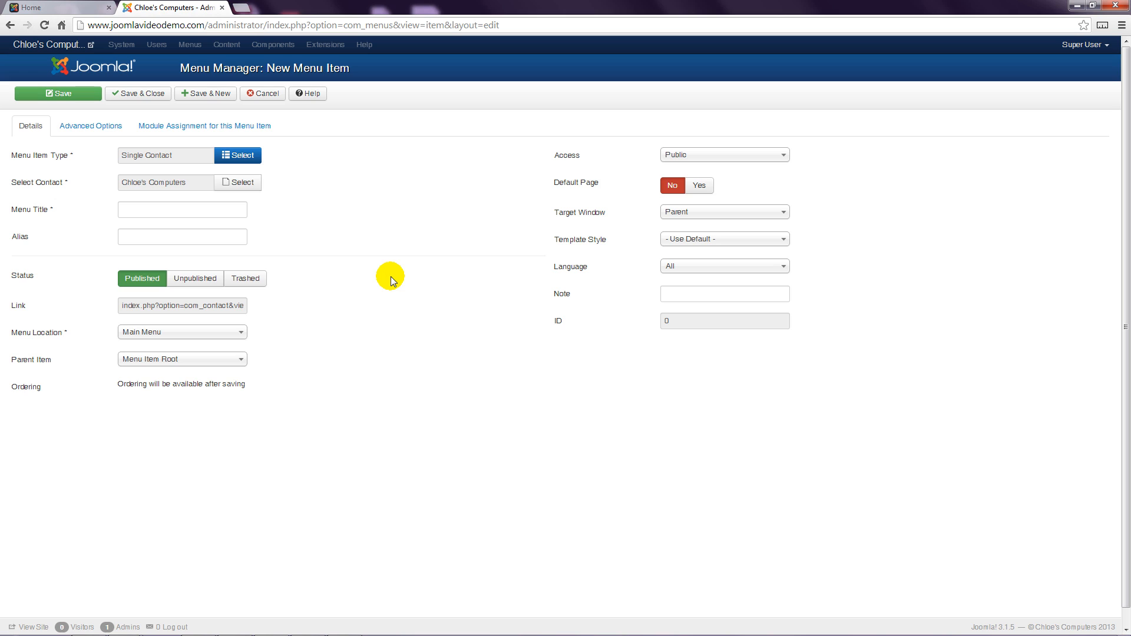
click(137, 210)
text(Contact Us)
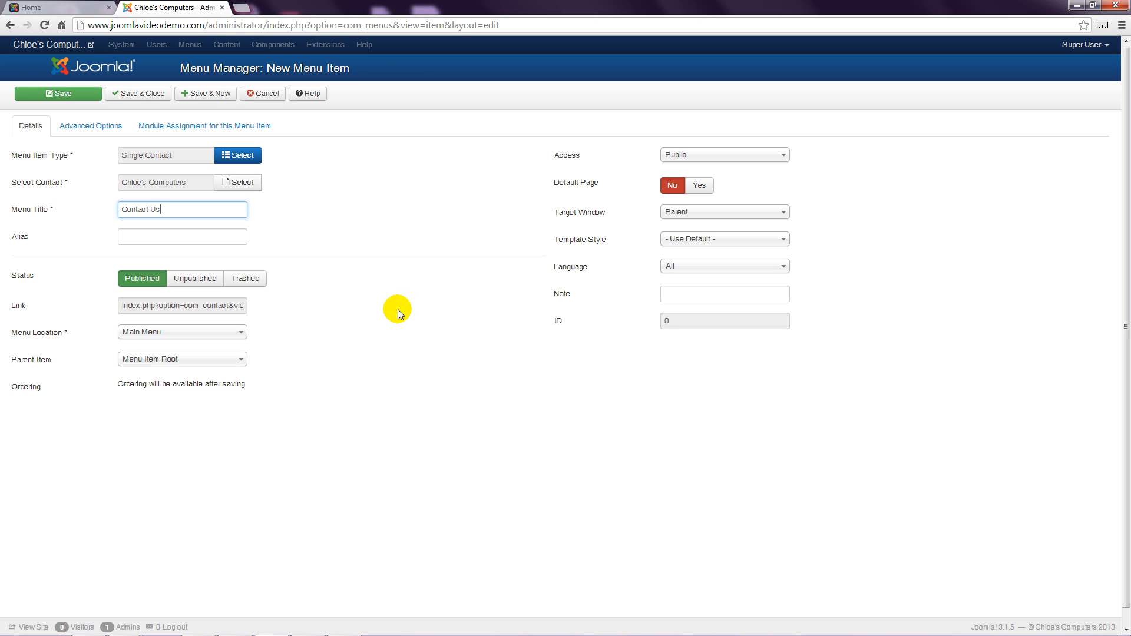
Set the menu item's parent to About, and save and close it
click(241, 365)
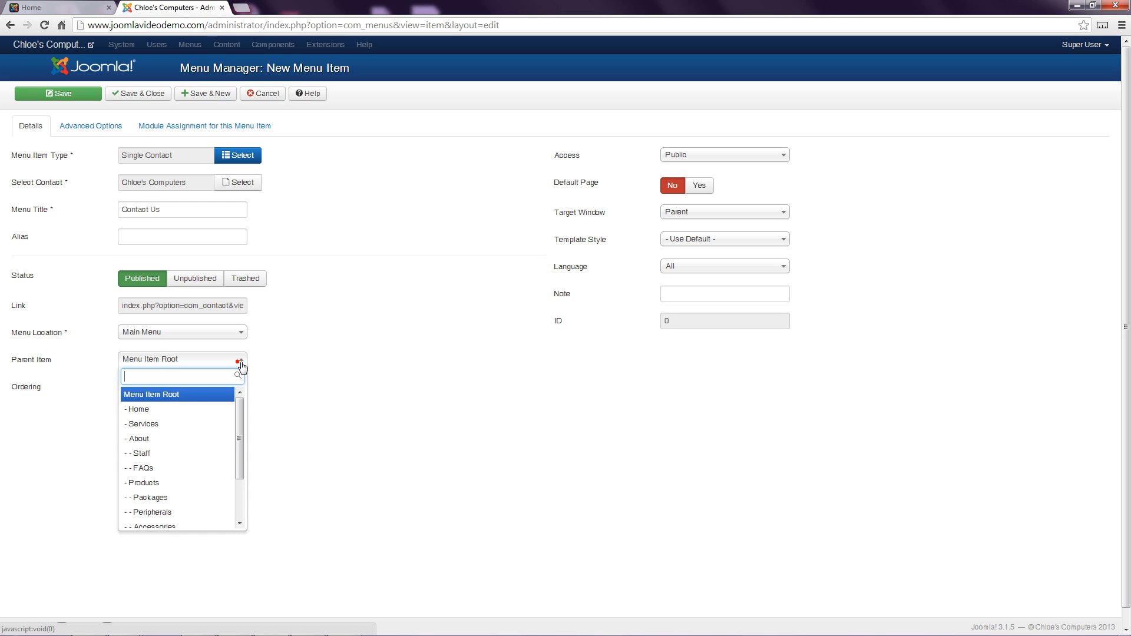
click(143, 439)
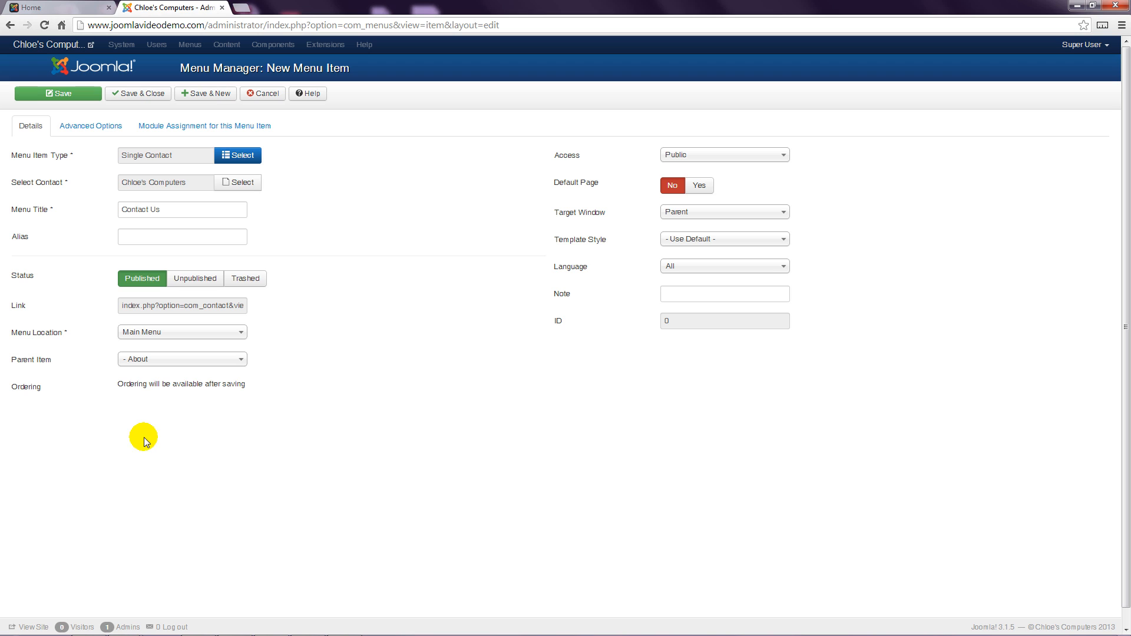
click(139, 94)
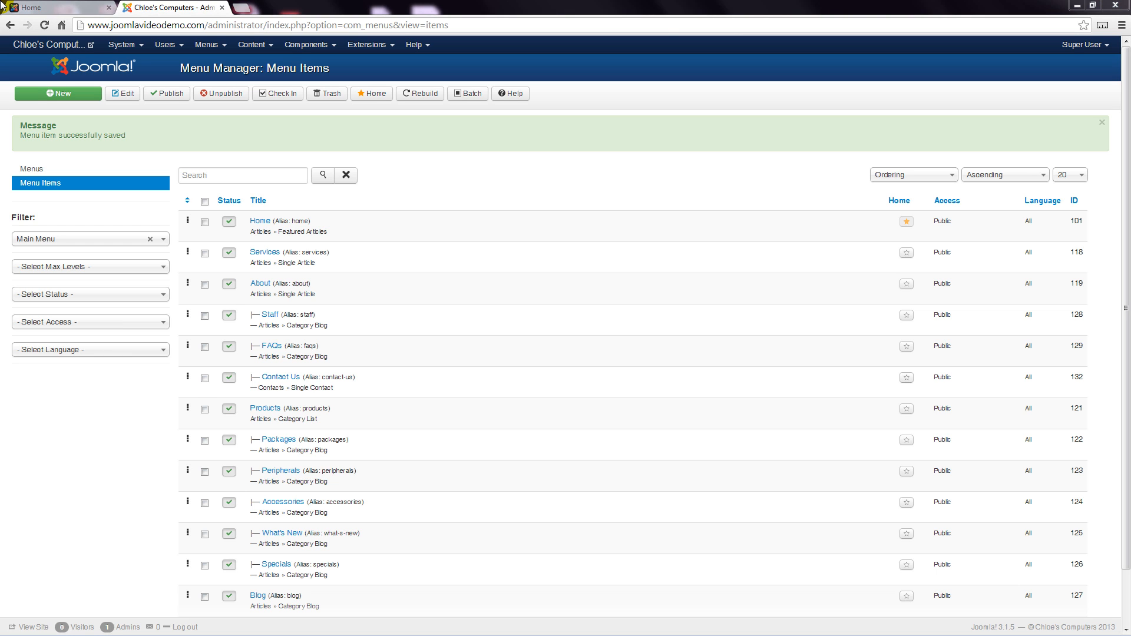
Reload the live site, open About > Contact Us, and examine its Contact and Contact Form sections
click(37, 8)
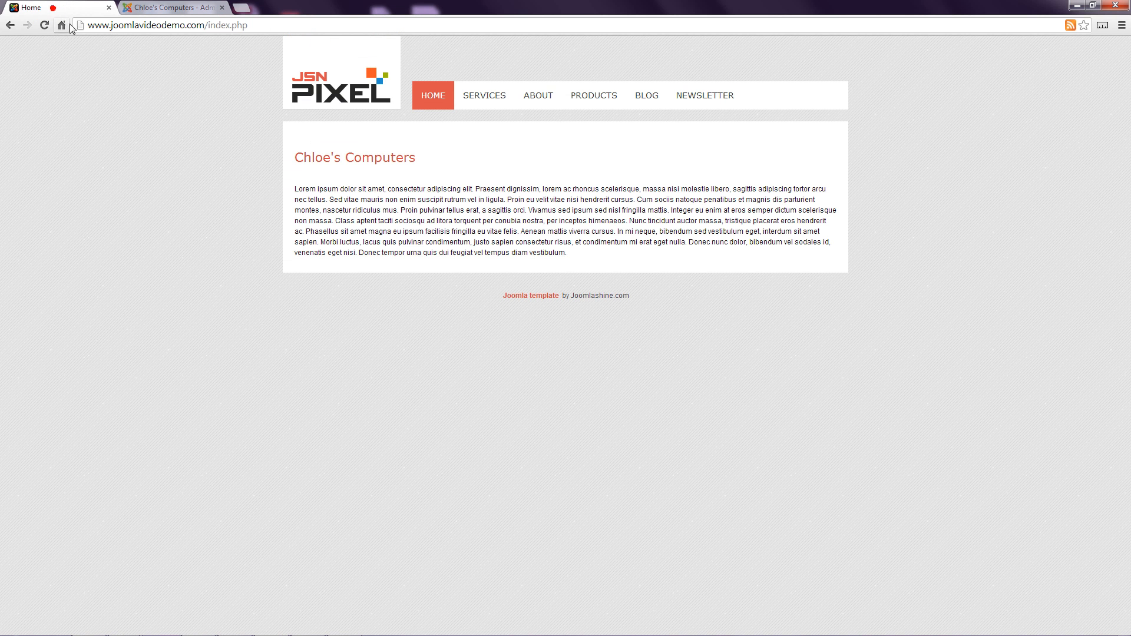
click(45, 25)
mouse_move(537, 100)
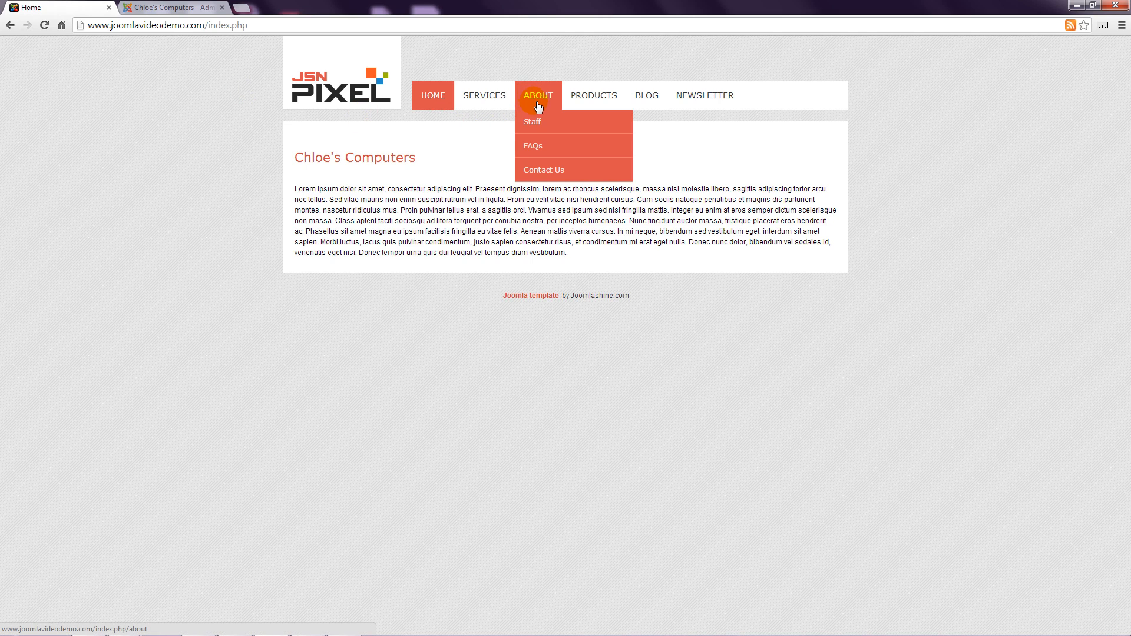
click(549, 169)
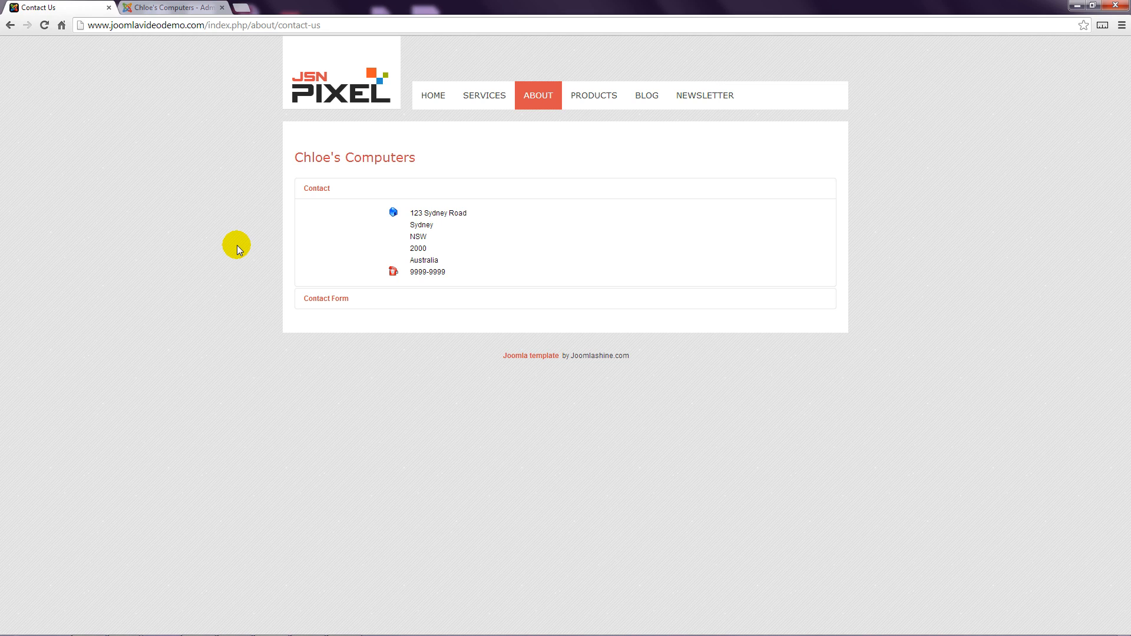
click(314, 299)
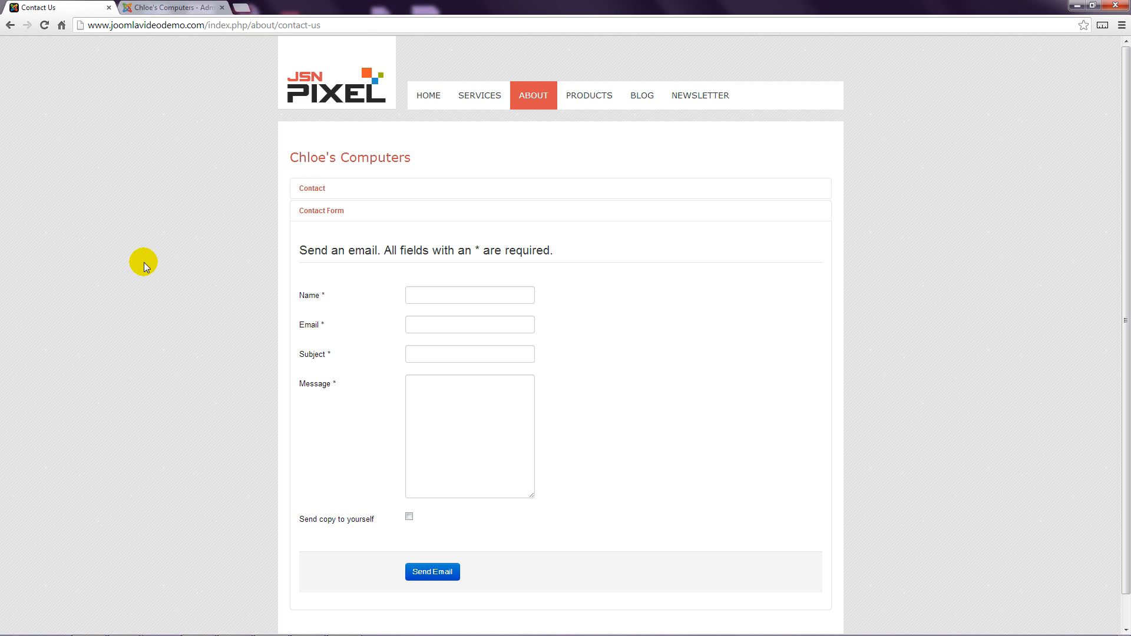
click(312, 188)
click(324, 300)
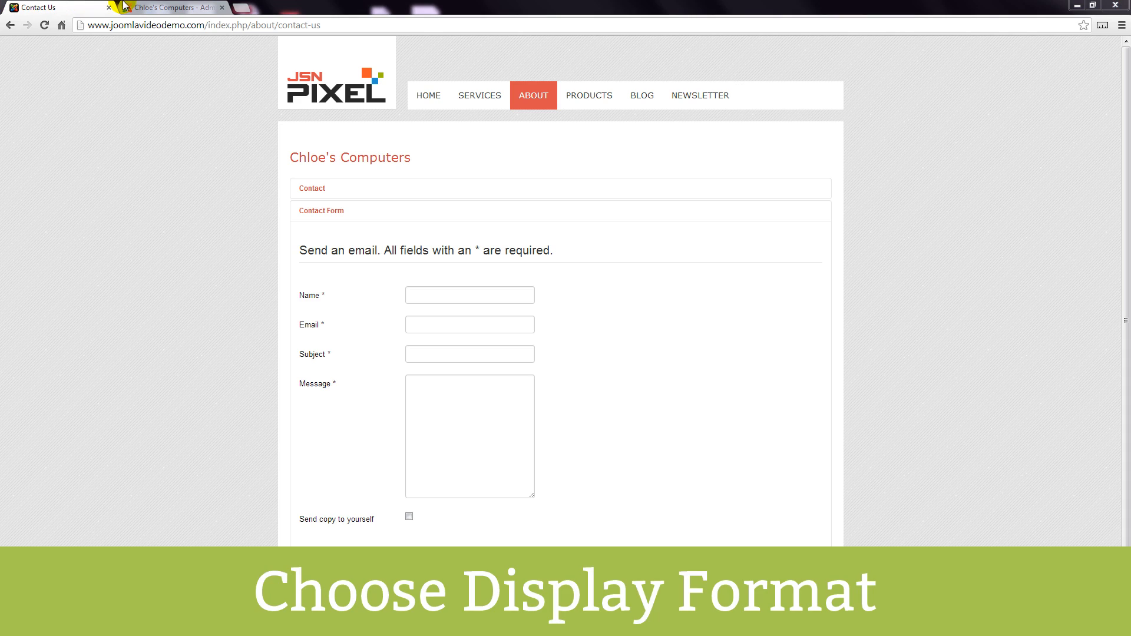
Return to the Joomla administrator and open the Chloe's Computers contact for editing
click(144, 7)
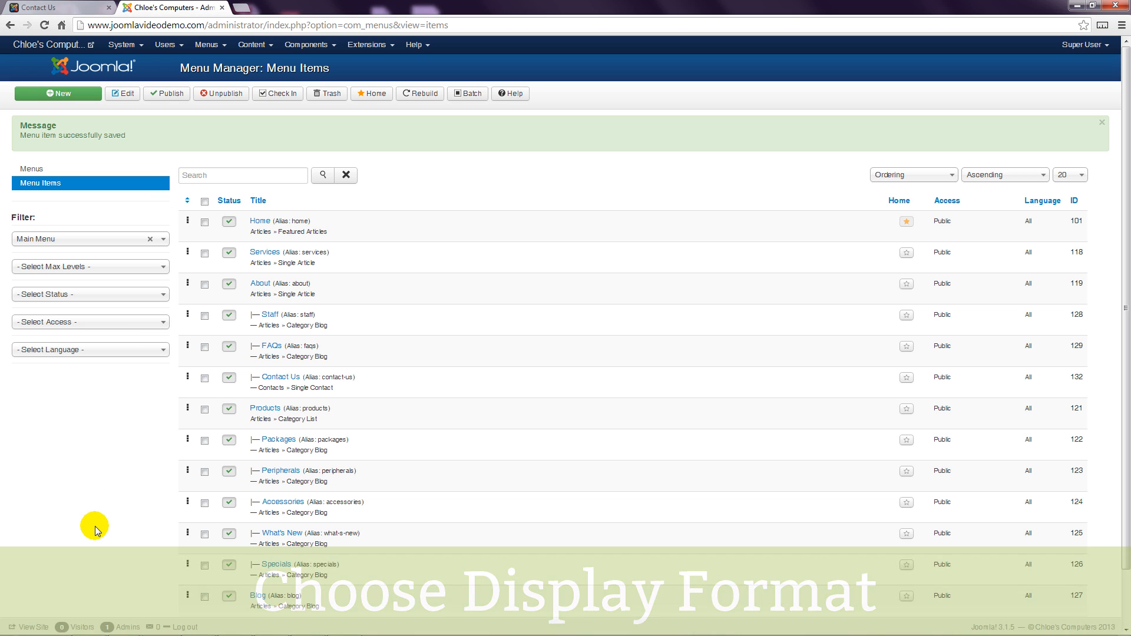
click(306, 44)
mouse_move(320, 86)
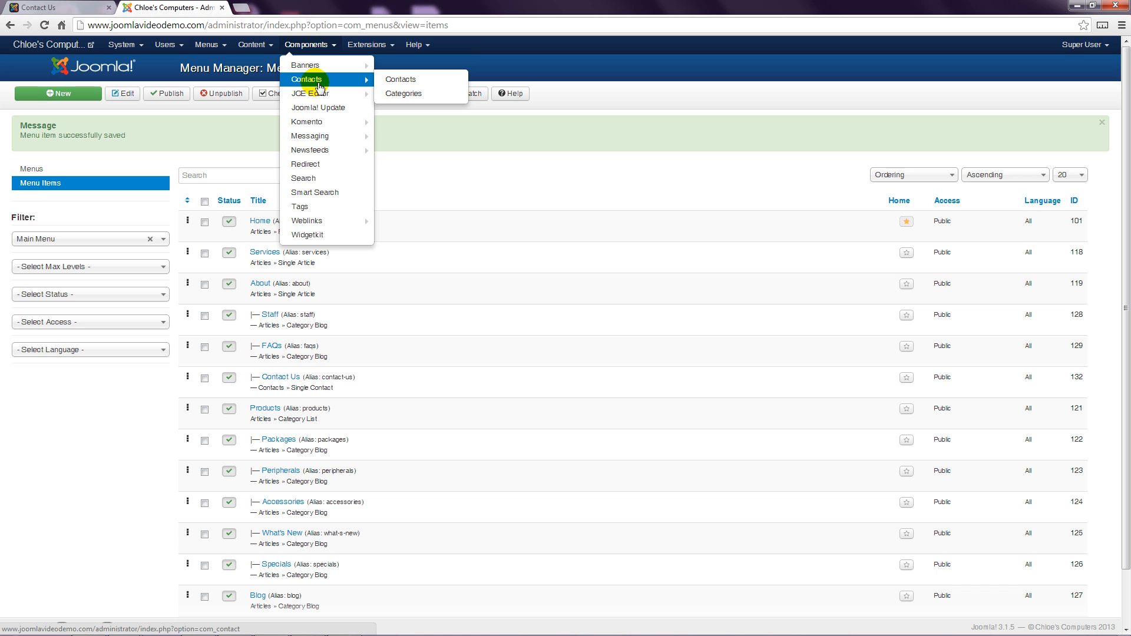
click(400, 78)
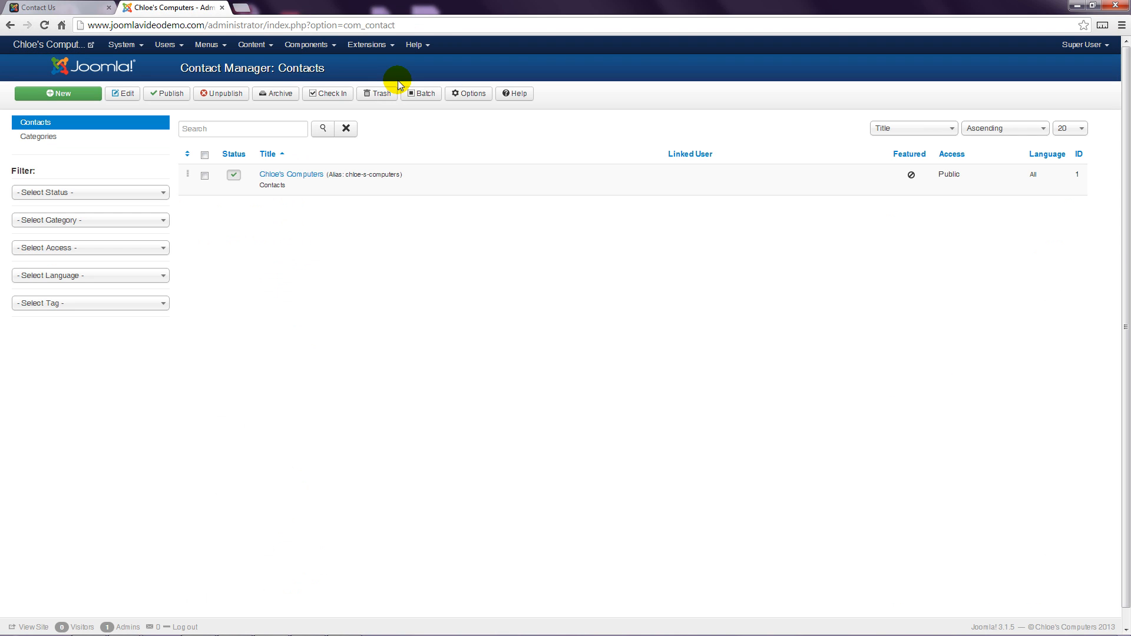
click(298, 176)
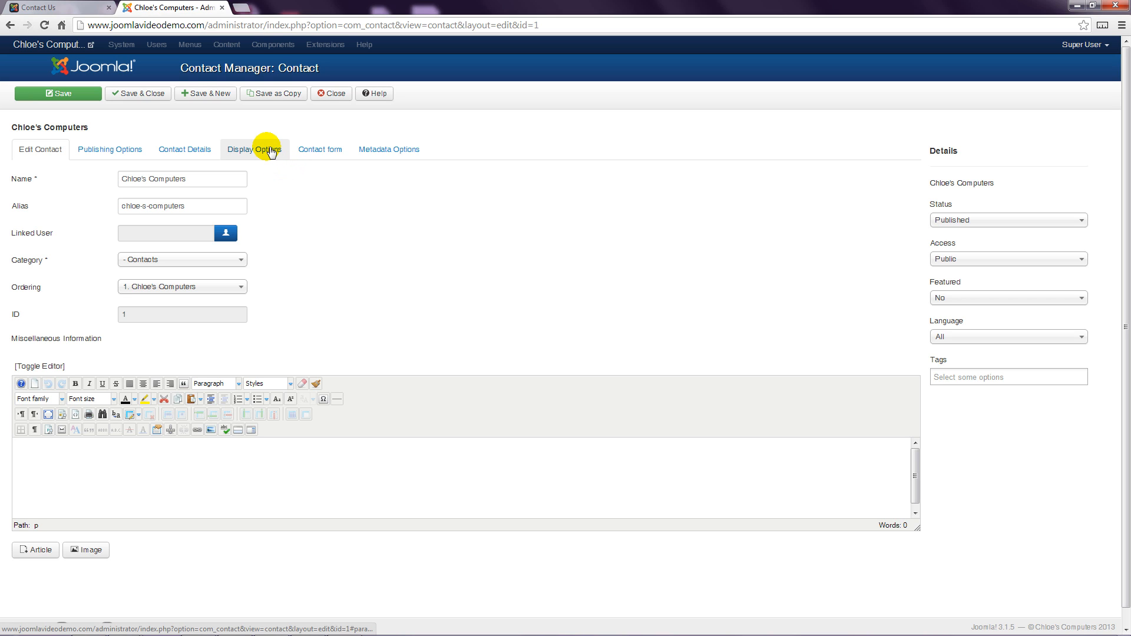
Set the contact's display format to Tabs and save the contact
click(270, 151)
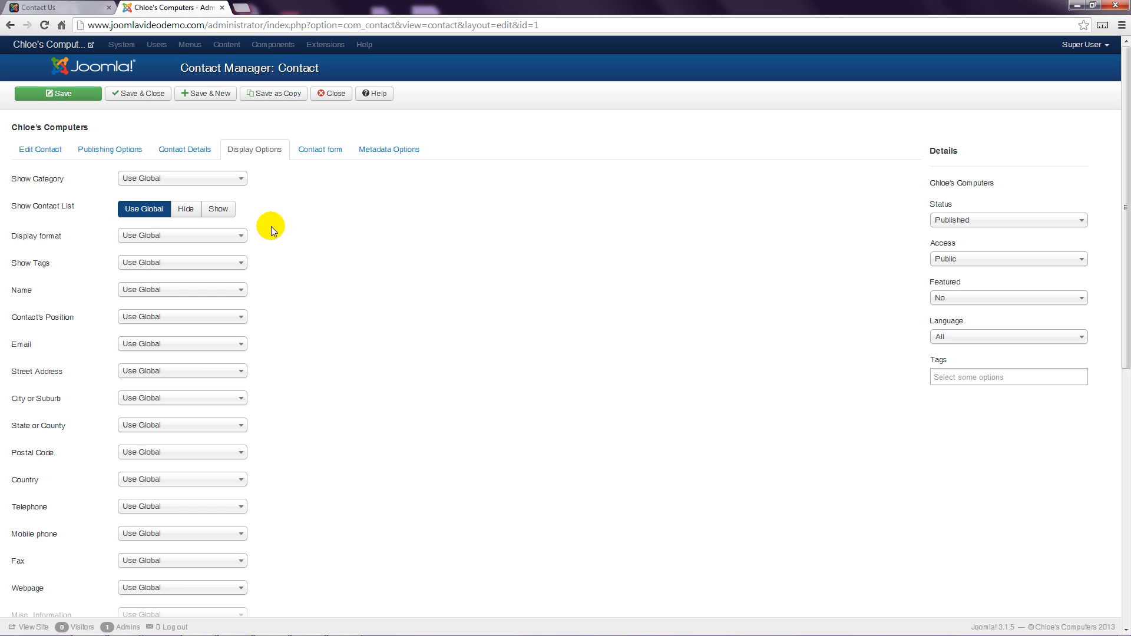
click(241, 237)
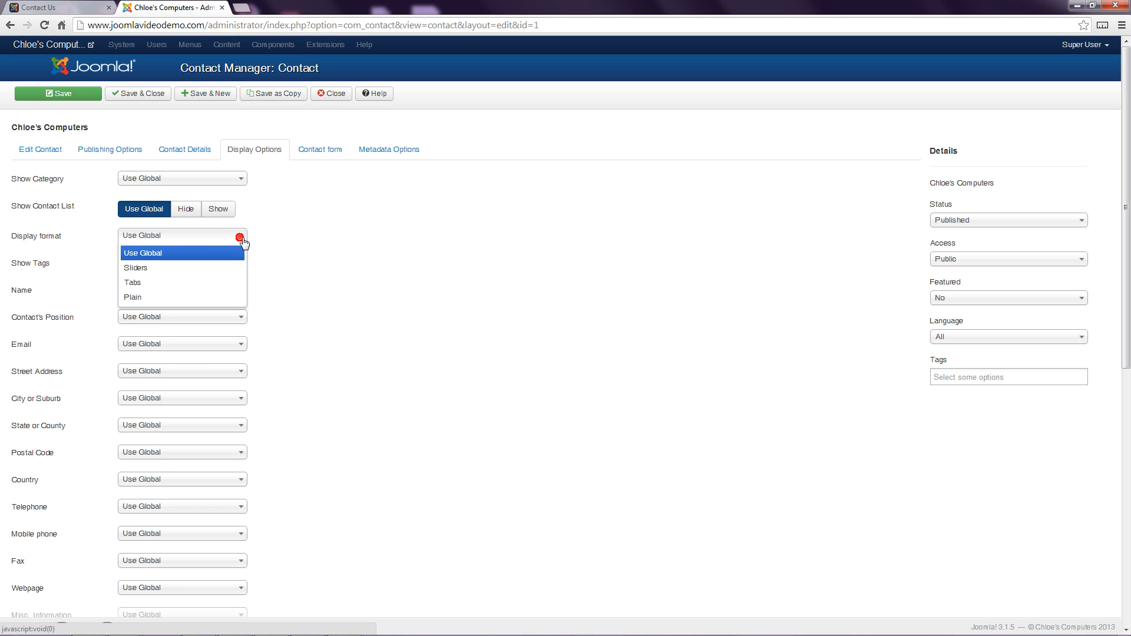
click(200, 282)
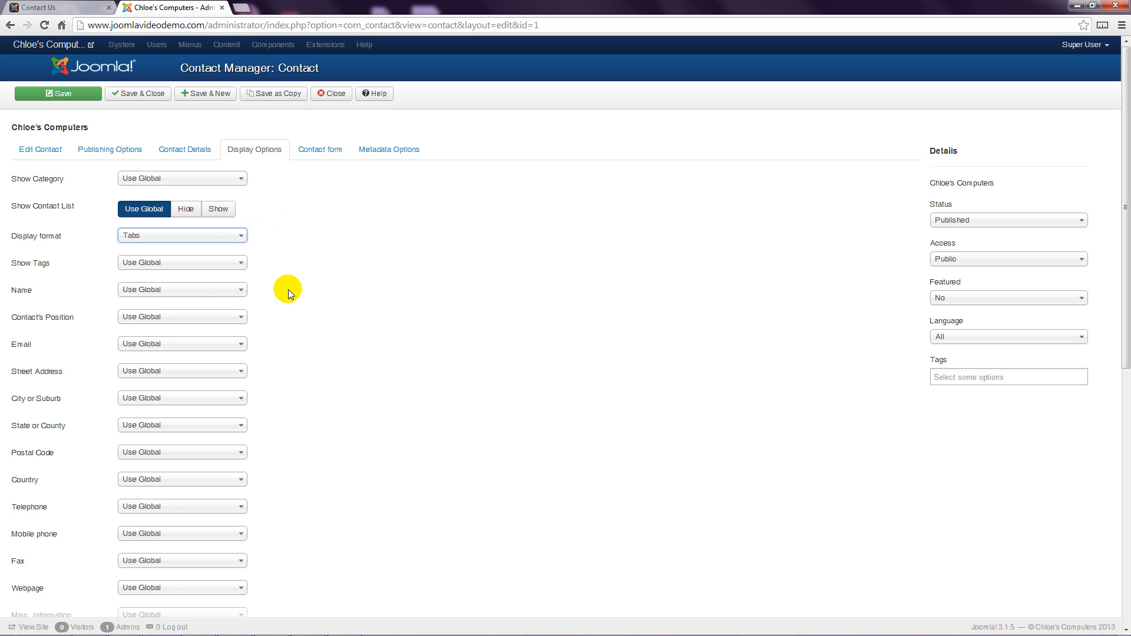
click(77, 93)
click(382, 269)
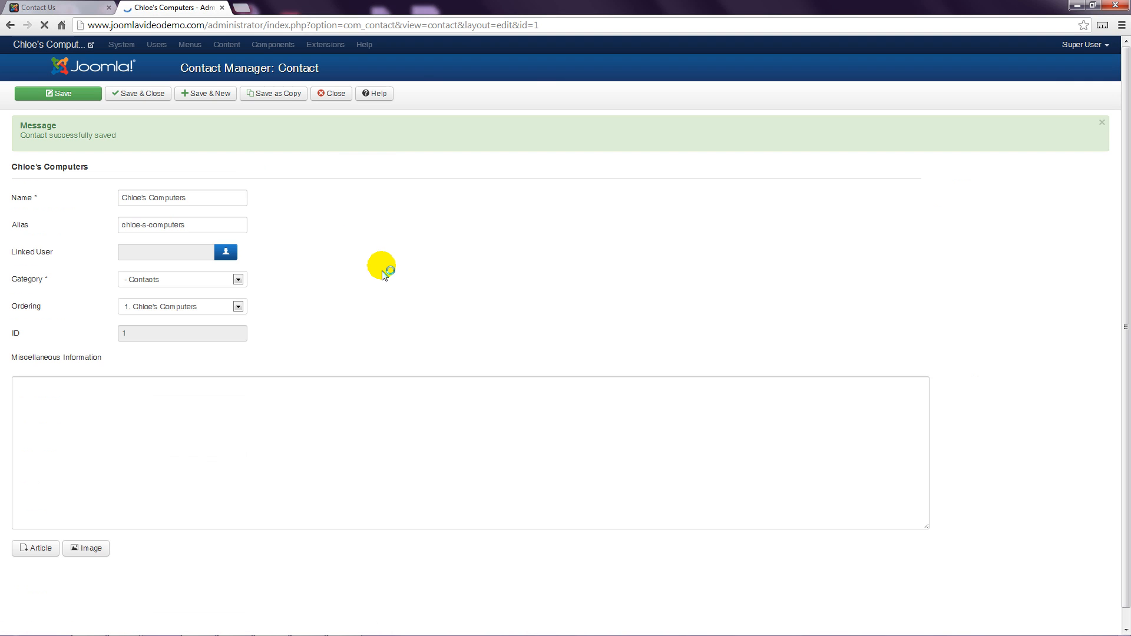
Reload the live Contact Us page and check both the Contact and Contact Form views in the tabbed layout
click(82, 8)
click(44, 24)
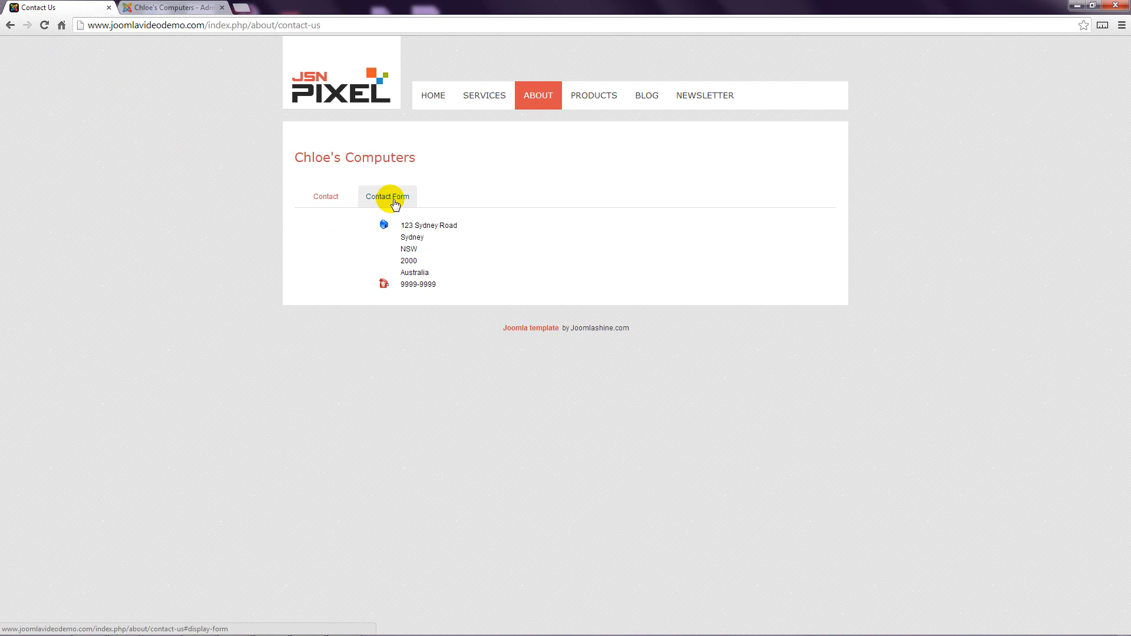
click(390, 199)
click(324, 196)
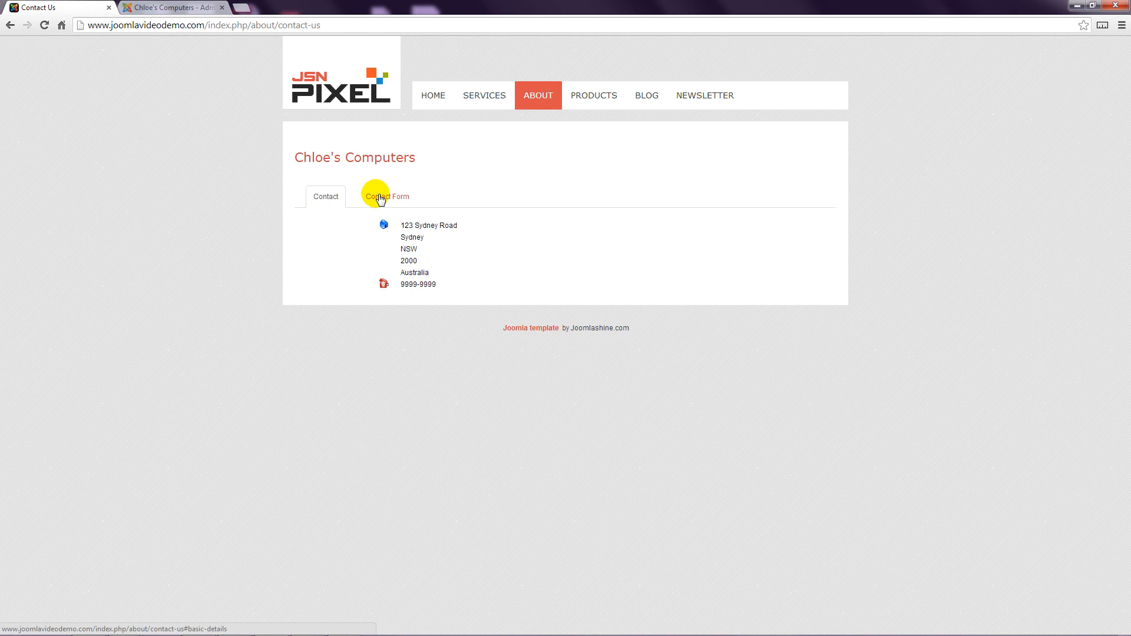
click(386, 198)
click(327, 198)
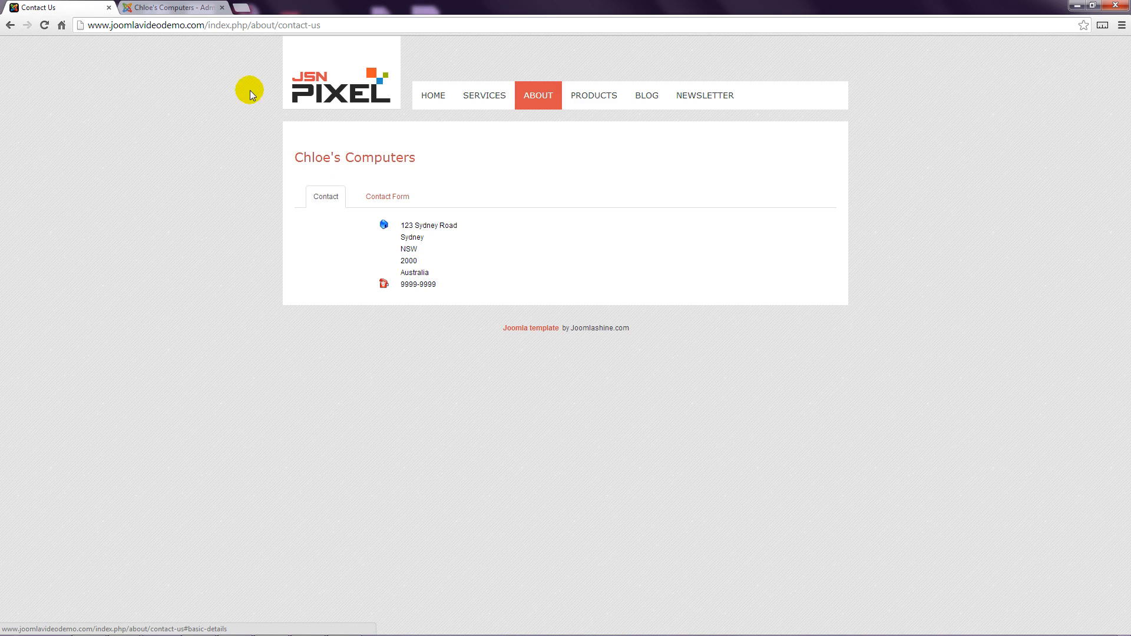
Set the Chloe's Computers contact's display format to Plain, and save and close it in the administrator
click(174, 9)
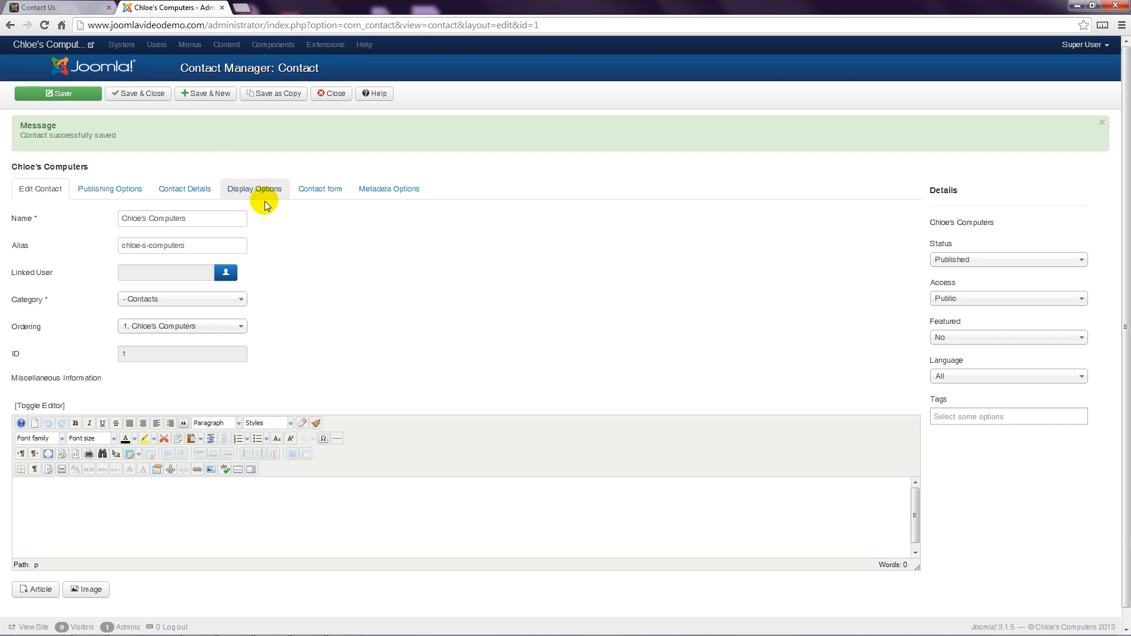
click(239, 190)
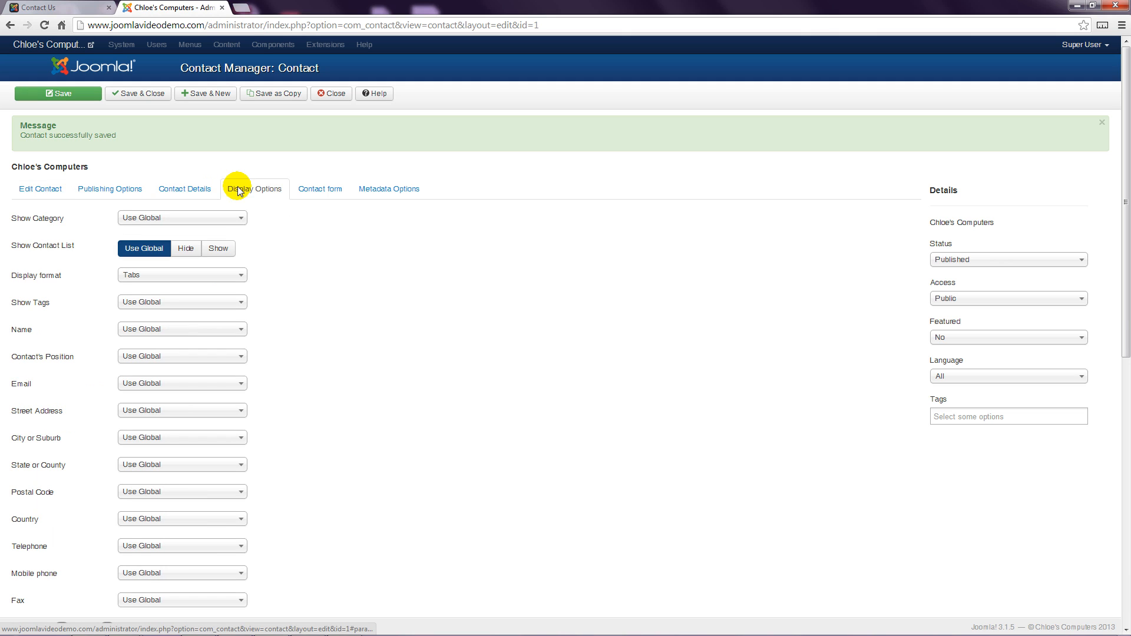
click(228, 275)
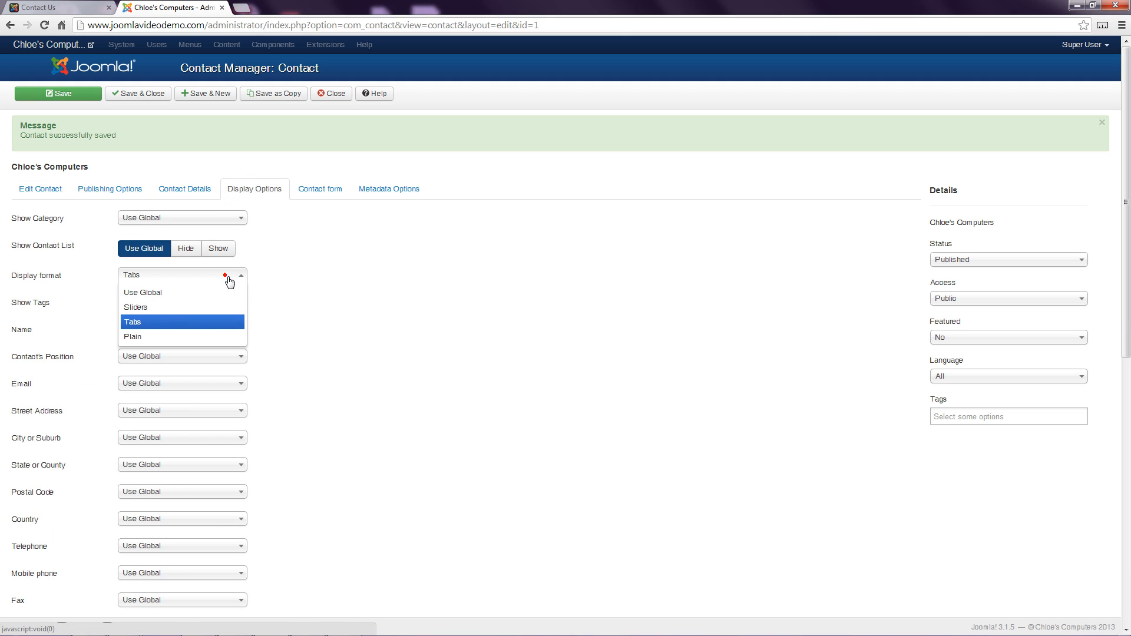
click(189, 338)
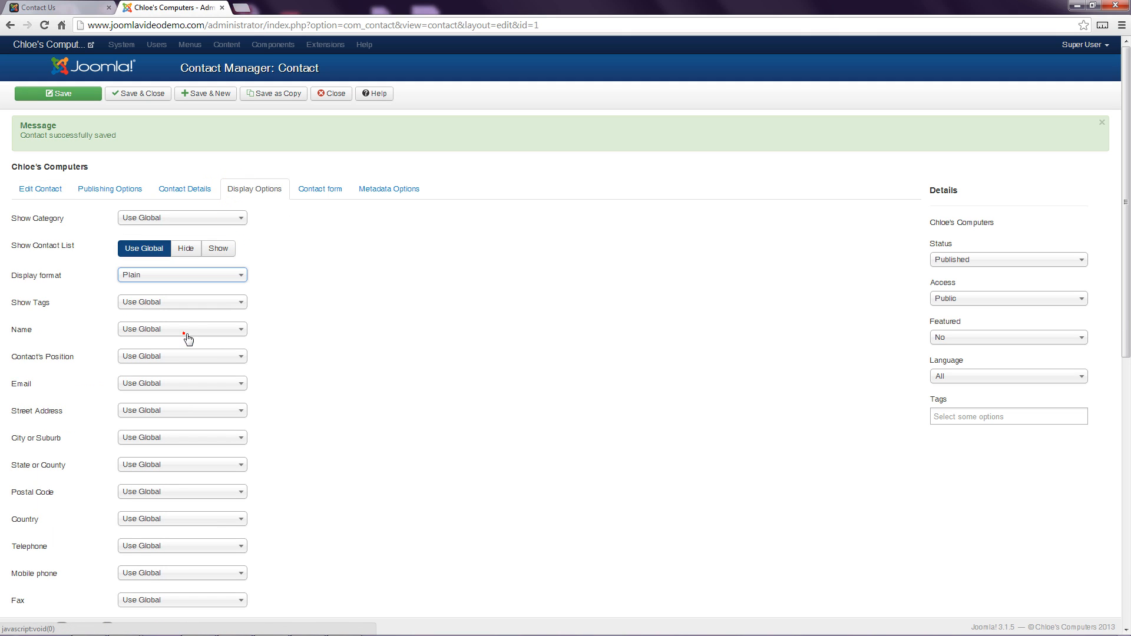
click(147, 94)
Reload the live Contact Us page and look over the plain layout down to the contact form
click(64, 7)
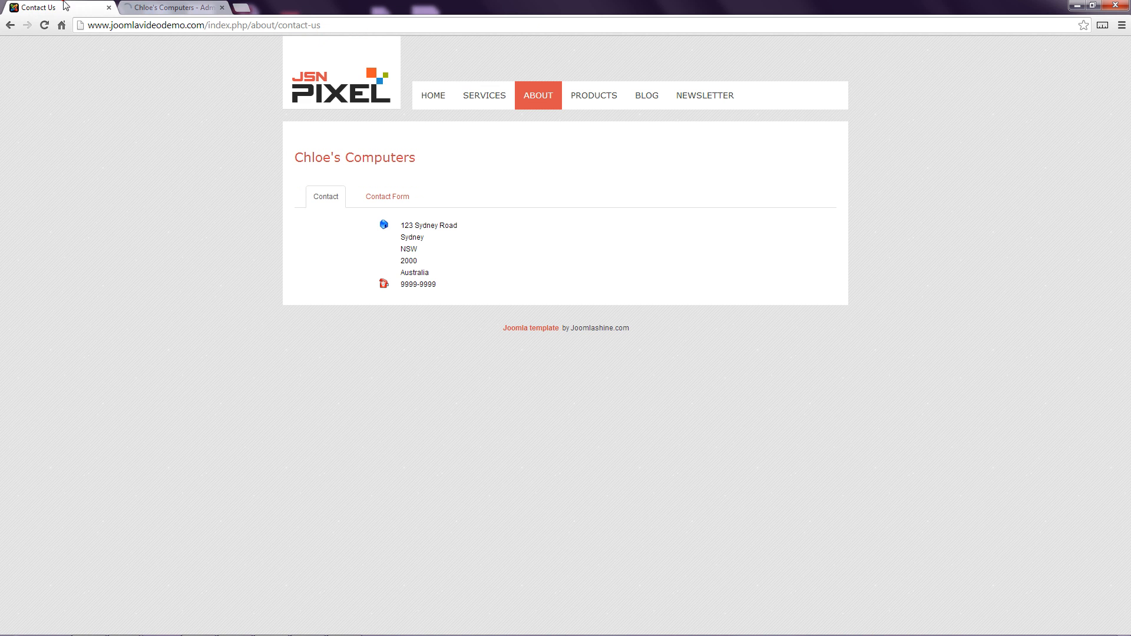
click(44, 26)
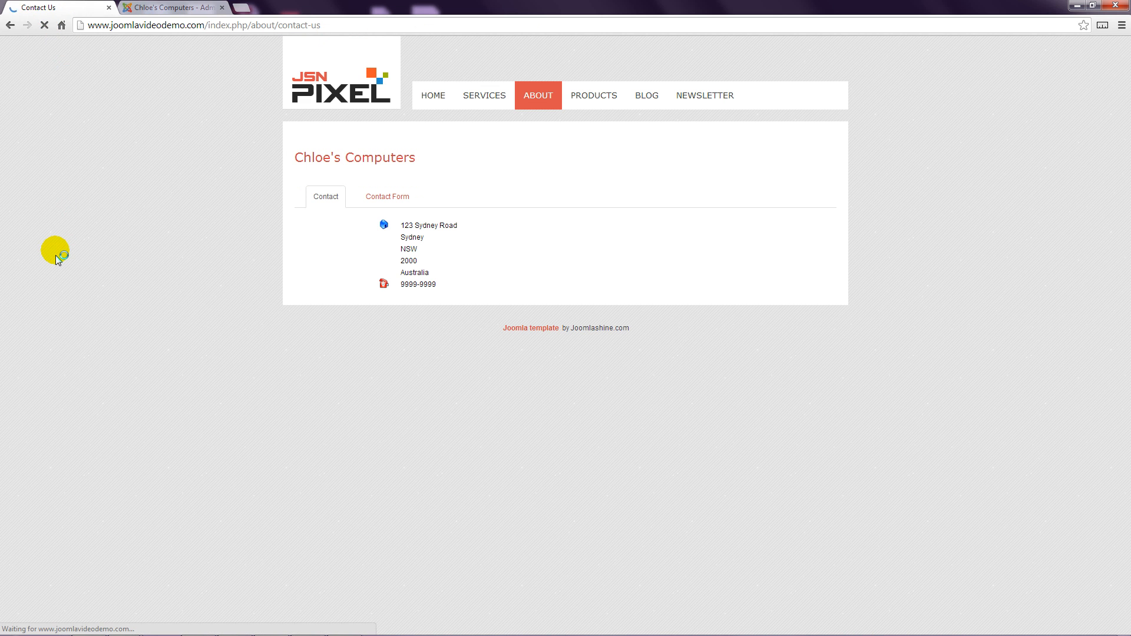
scroll(55, 250, down, 1)
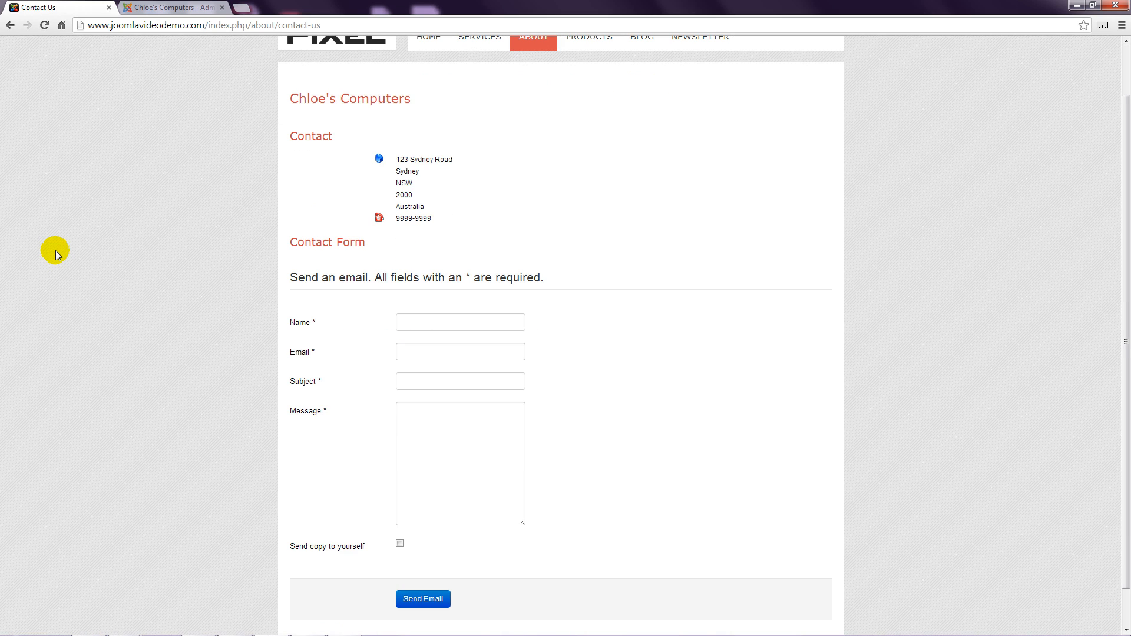